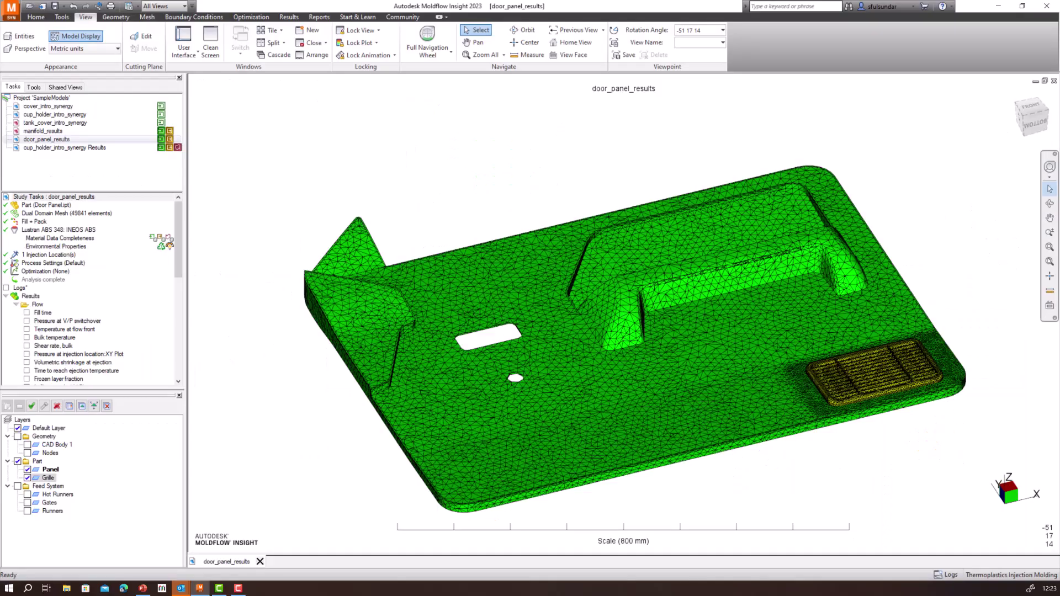
- Orbit and zoom the door panel toward a flatter, top-down view
{"action": "middle_click_drag", "start_coordinate": [687, 198], "coordinate": [845, 148]}
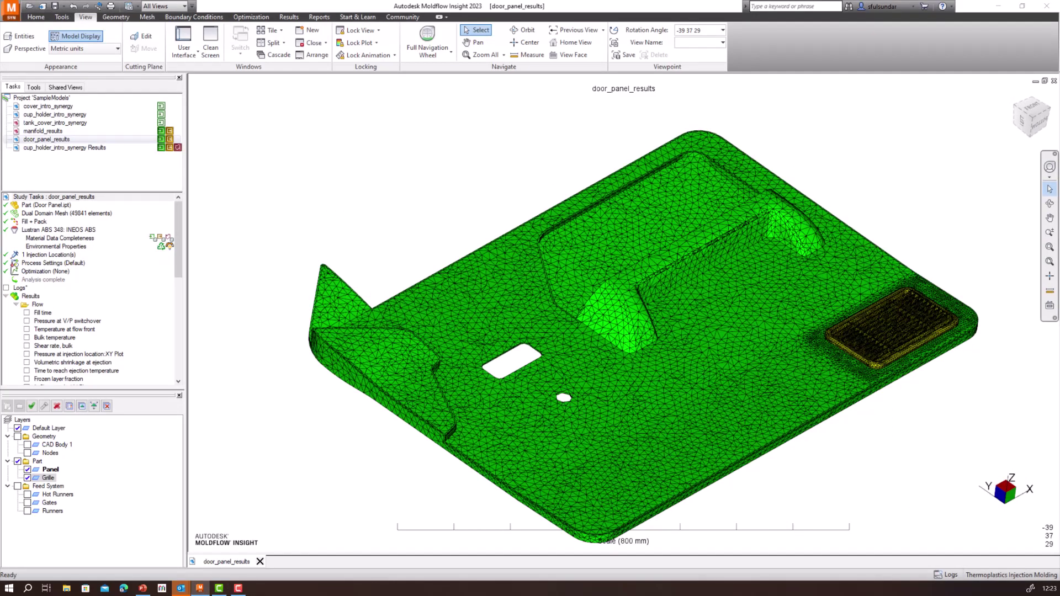
{"action": "mouse_move", "coordinate": [471, 180]}
{"action": "middle_mouse_down"}
{"action": "mouse_move", "coordinate": [497, 170]}
{"action": "mouse_move", "coordinate": [402, 176]}
{"action": "mouse_move", "coordinate": [331, 220]}
{"action": "mouse_move", "coordinate": [450, 202]}
{"action": "middle_mouse_up"}
{"action": "scroll", "coordinate": [560, 218], "scroll_direction": "down", "scroll_amount": 1}
{"action": "scroll", "coordinate": [560, 218], "scroll_direction": "down", "scroll_amount": 1}
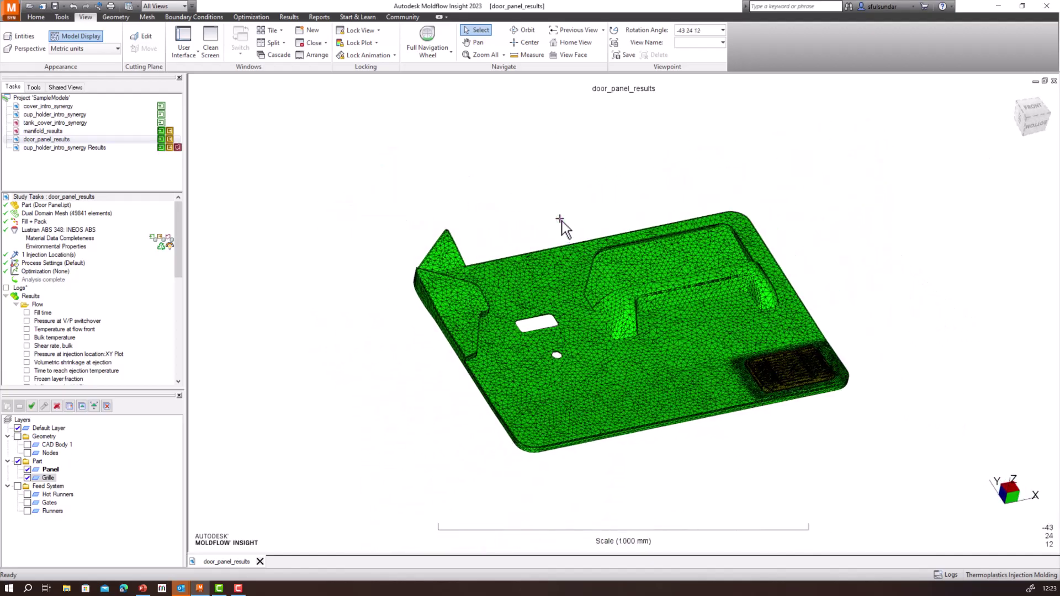
{"action": "mouse_move", "coordinate": [593, 290]}
{"action": "middle_mouse_down"}
{"action": "mouse_move", "coordinate": [601, 378]}
{"action": "mouse_move", "coordinate": [618, 299]}
{"action": "mouse_move", "coordinate": [614, 312]}
{"action": "mouse_move", "coordinate": [610, 285]}
{"action": "middle_mouse_up"}
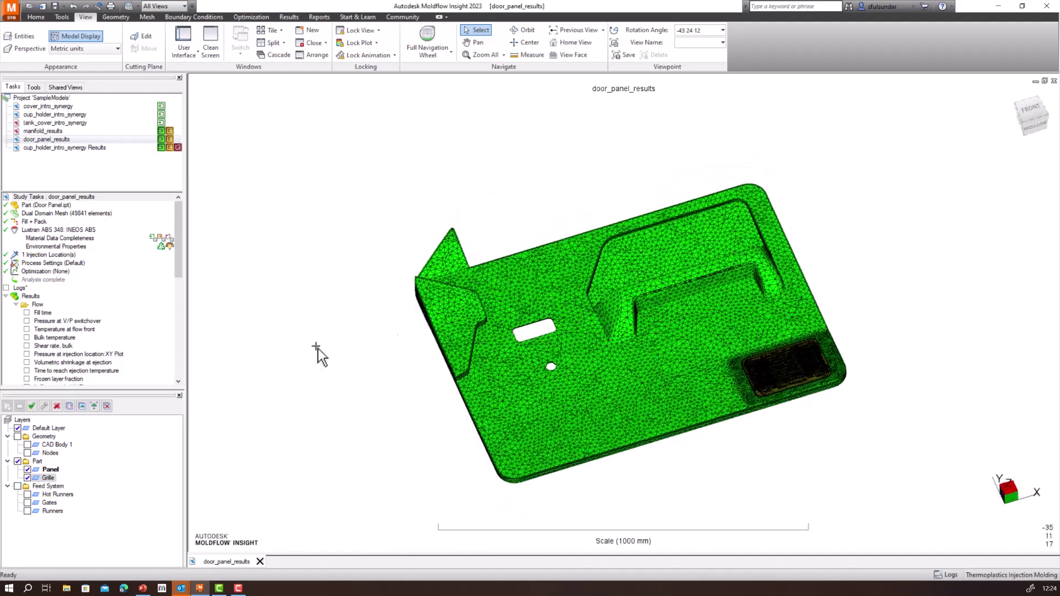
- Turn on the Hot Runners, Gates and Runners layers to reveal the feed system under the panel
{"action": "left_click", "coordinate": [27, 494]}
{"action": "left_click", "coordinate": [27, 503]}
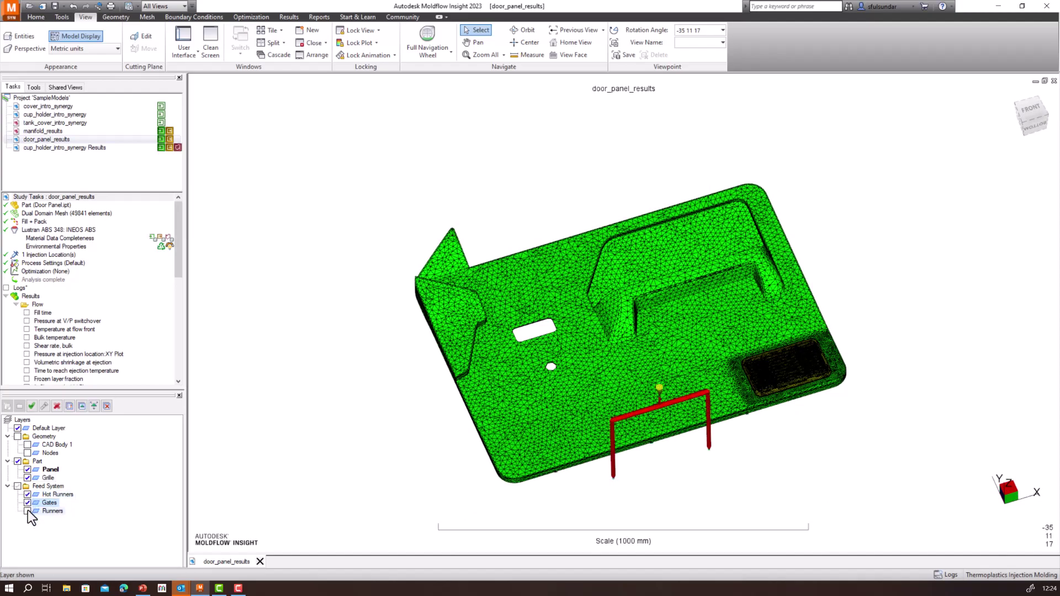
{"action": "left_click", "coordinate": [27, 511]}
{"action": "middle_click_drag", "start_coordinate": [531, 388], "coordinate": [578, 334]}
- Zoom in, switch to the Reports ribbon, and tilt the panel slightly
{"action": "scroll", "coordinate": [652, 365], "scroll_direction": "up", "scroll_amount": 2}
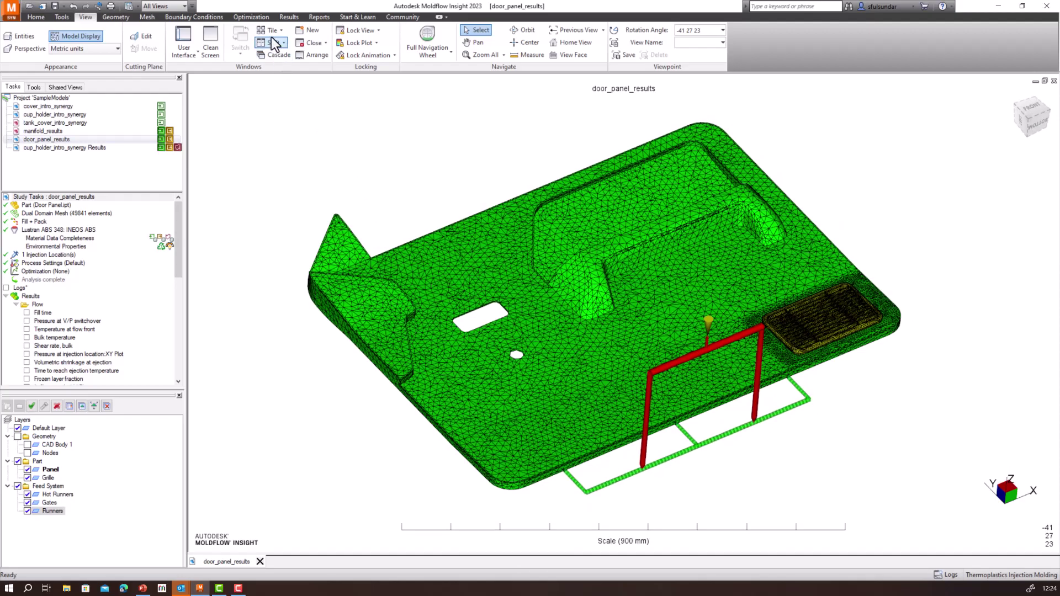
{"action": "left_click", "coordinate": [318, 17]}
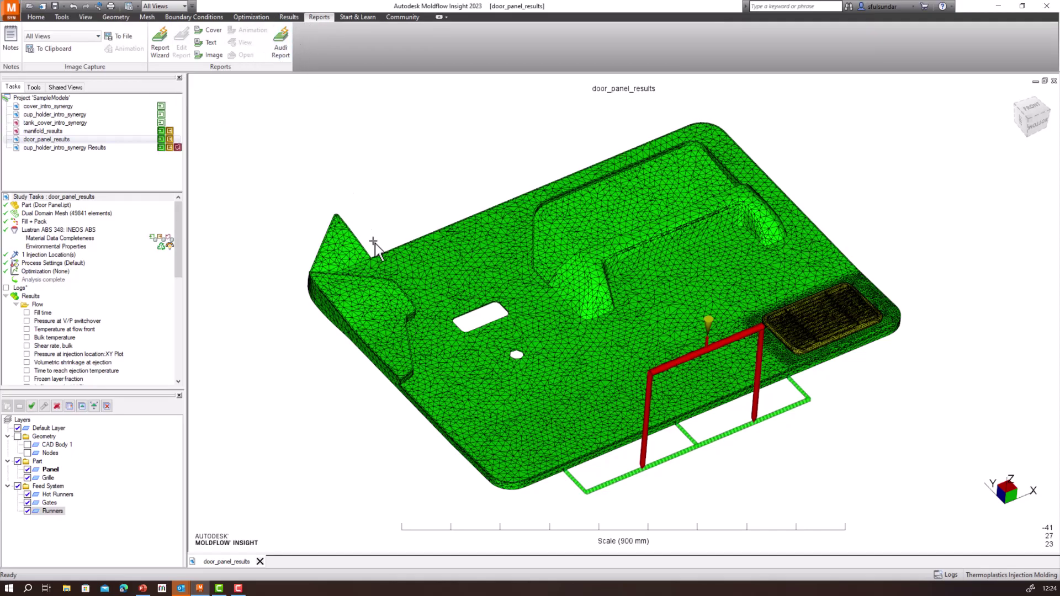
{"action": "middle_click_drag", "start_coordinate": [551, 280], "coordinate": [544, 320]}
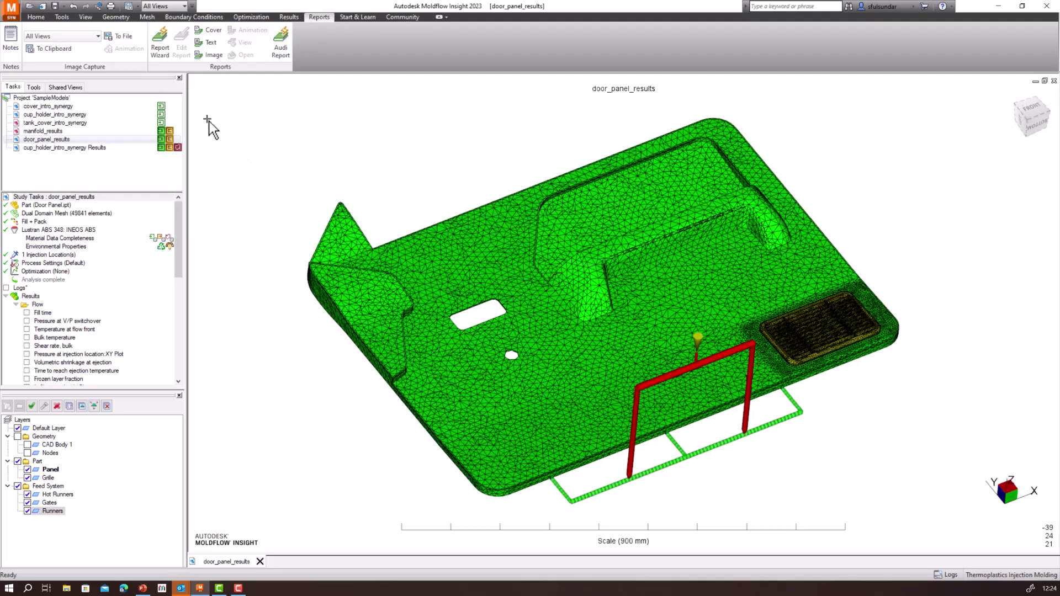
- Check the triangle element display options and keep triangles shown as plain Solid
{"action": "left_click", "coordinate": [86, 17]}
{"action": "left_click", "coordinate": [24, 36]}
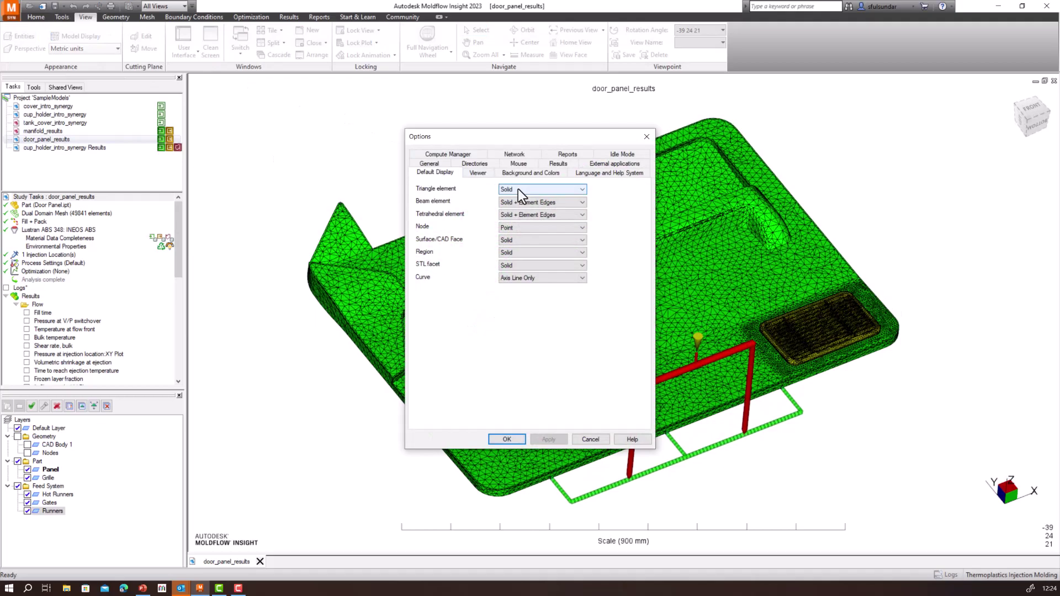
{"action": "left_click", "coordinate": [518, 189]}
{"action": "left_click", "coordinate": [517, 189]}
{"action": "left_click", "coordinate": [513, 188]}
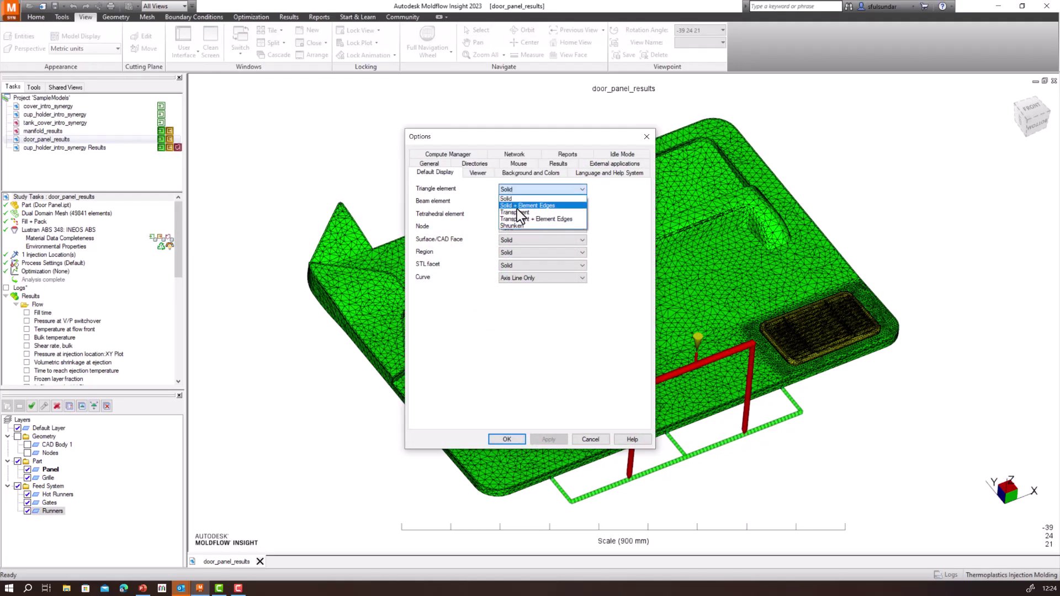
{"action": "left_click", "coordinate": [517, 209]}
{"action": "left_click", "coordinate": [524, 190]}
{"action": "left_click", "coordinate": [513, 200]}
{"action": "left_click", "coordinate": [552, 440]}
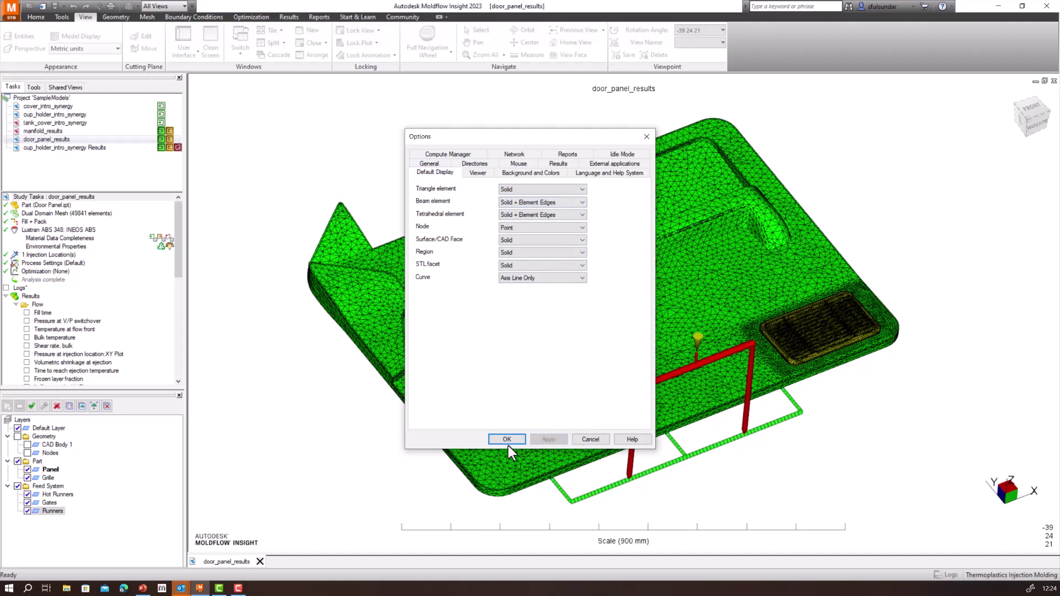
{"action": "left_click", "coordinate": [507, 440]}
- Set the Panel layer to show as Default: solid green without mesh edges
{"action": "left_click", "coordinate": [47, 469]}
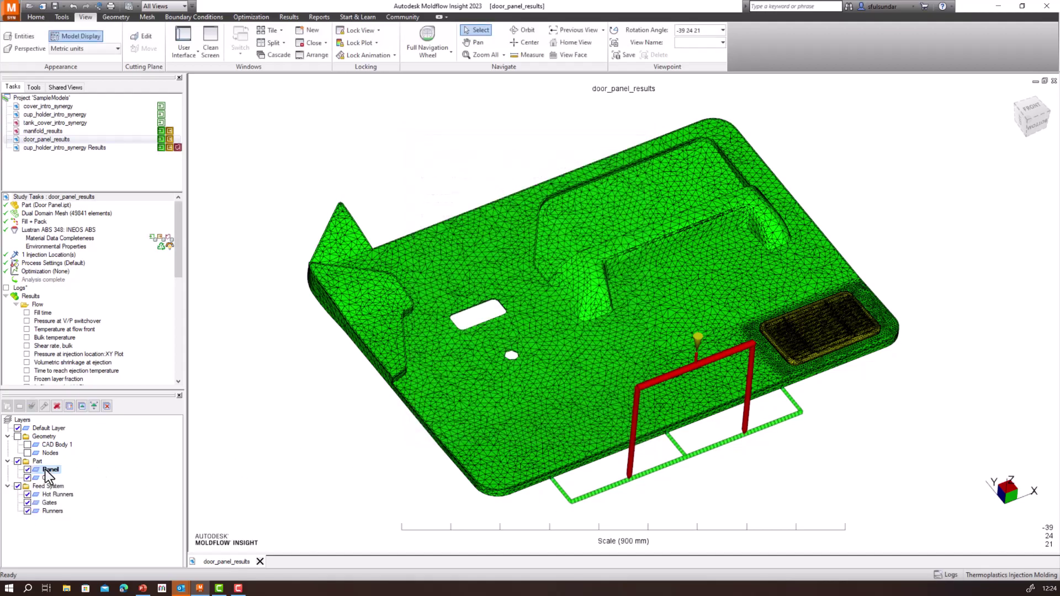
{"action": "left_click", "coordinate": [67, 407]}
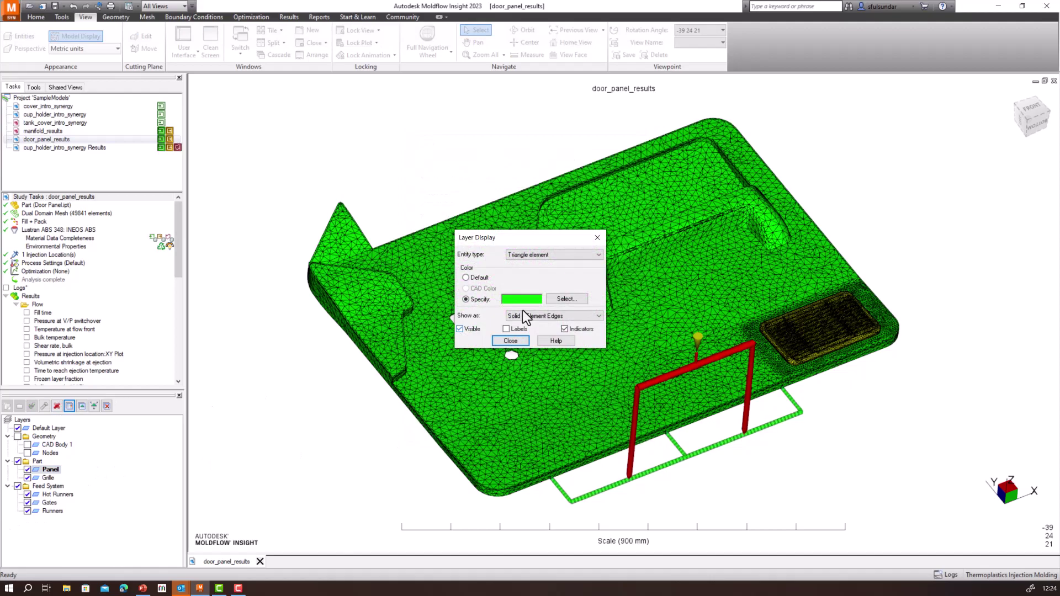
{"action": "left_click", "coordinate": [541, 316]}
{"action": "left_click", "coordinate": [535, 324]}
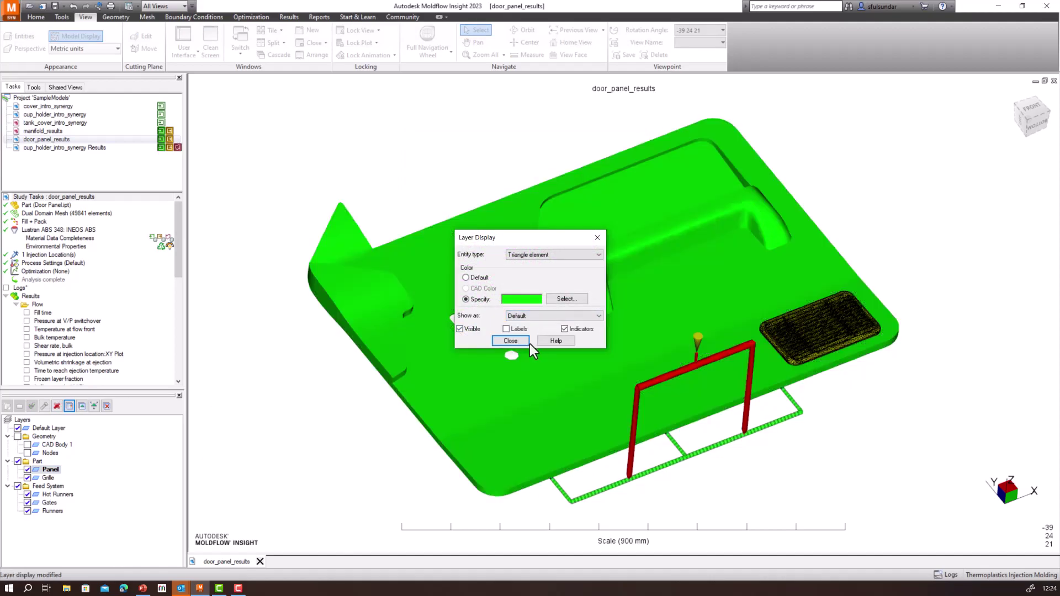
{"action": "left_click", "coordinate": [513, 341]}
- Set the Grille layer to show as Default: solid yellow
{"action": "left_click", "coordinate": [48, 478]}
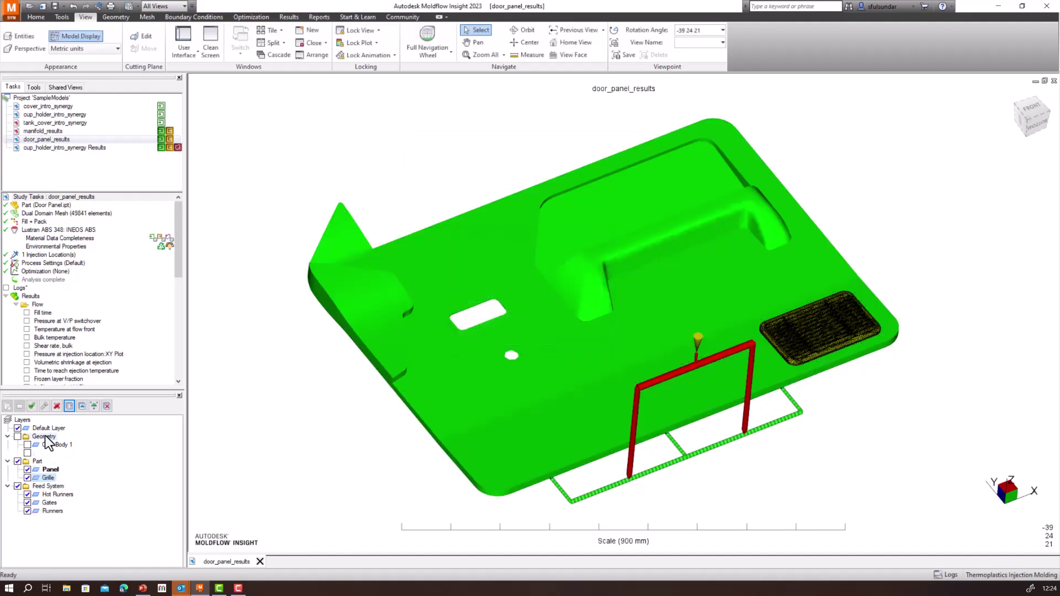
{"action": "left_click", "coordinate": [69, 407]}
{"action": "left_click", "coordinate": [524, 315]}
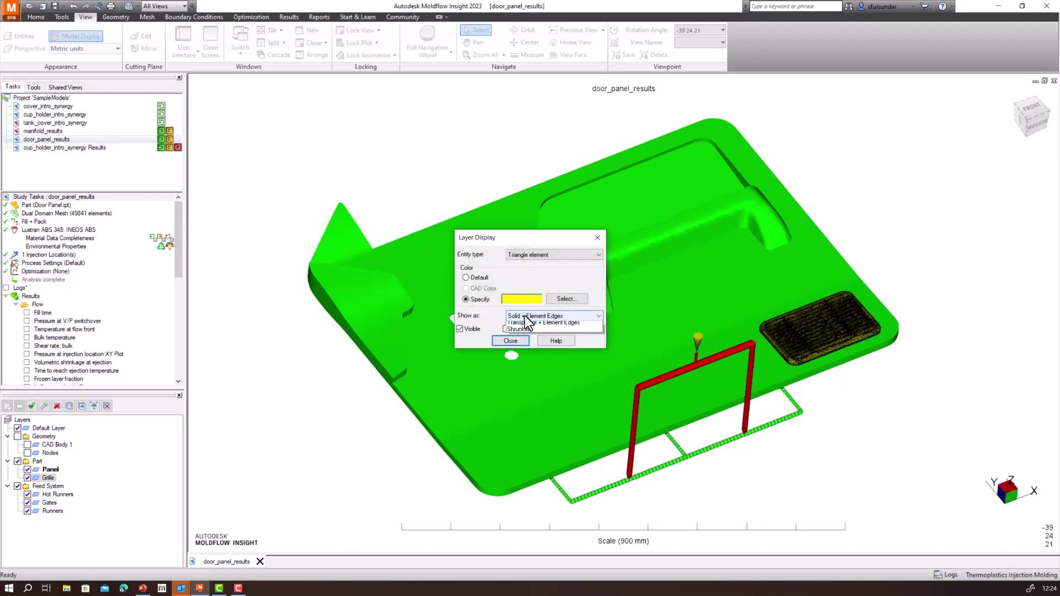
{"action": "left_click", "coordinate": [521, 325]}
{"action": "left_click", "coordinate": [510, 341]}
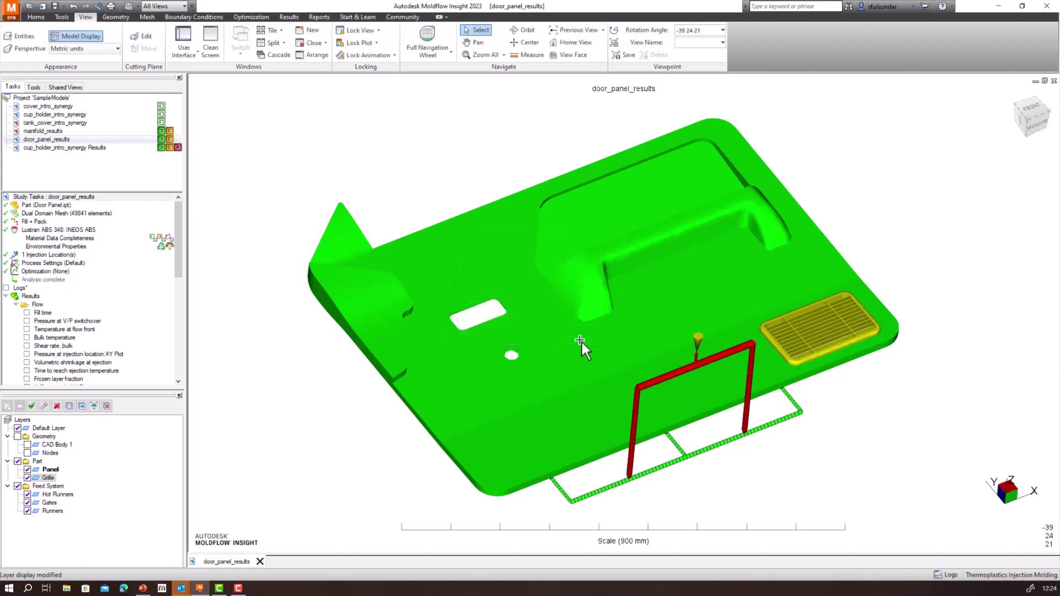
{"action": "middle_click_drag", "start_coordinate": [581, 340], "coordinate": [567, 335]}
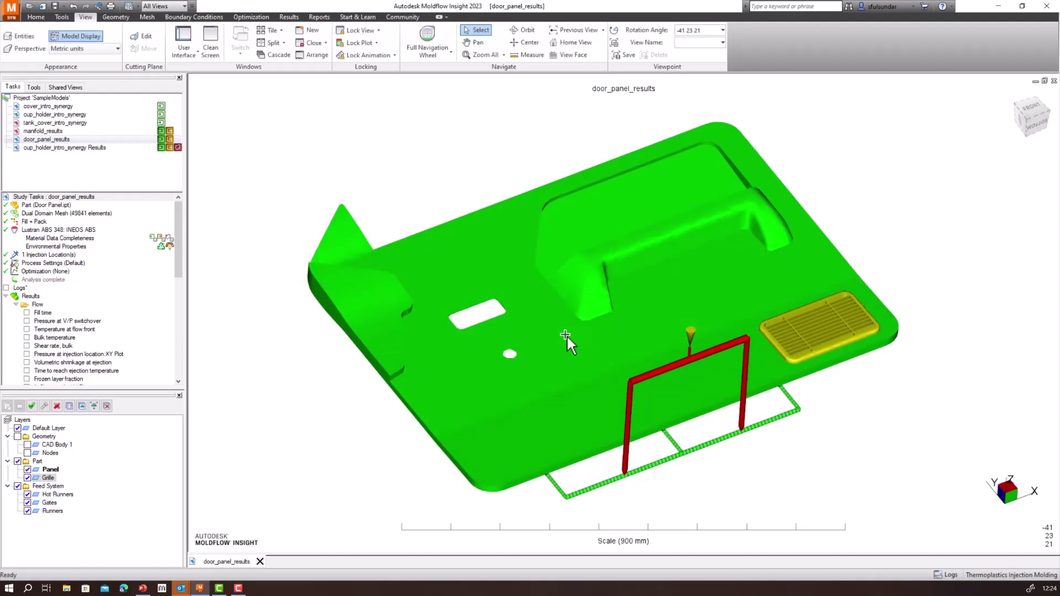
- Run the Audi Report TAPE script from Reports and confirm the report language
{"action": "left_click", "coordinate": [319, 17]}
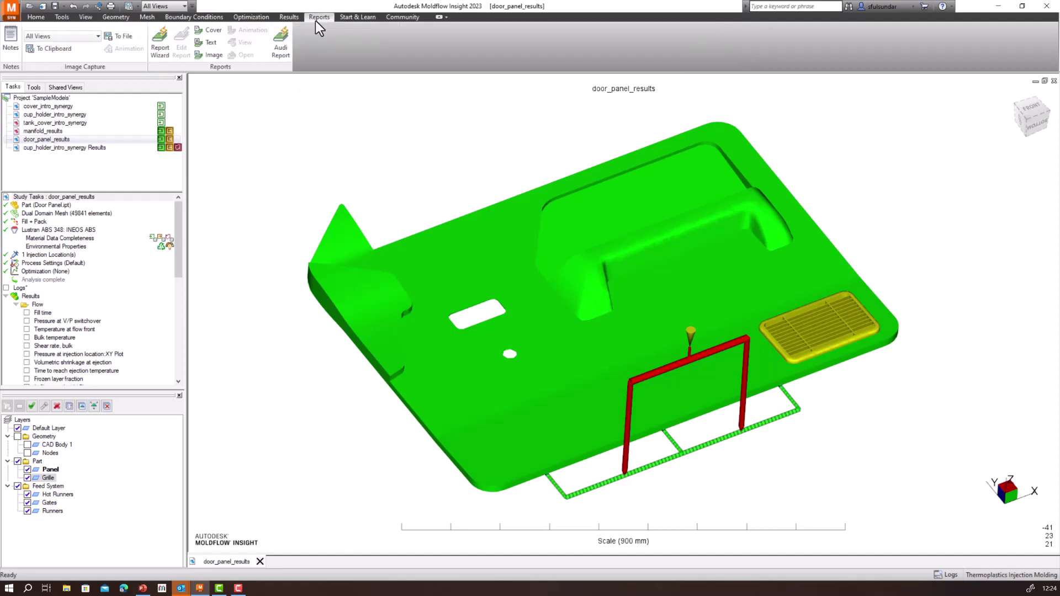
{"action": "left_click", "coordinate": [280, 50]}
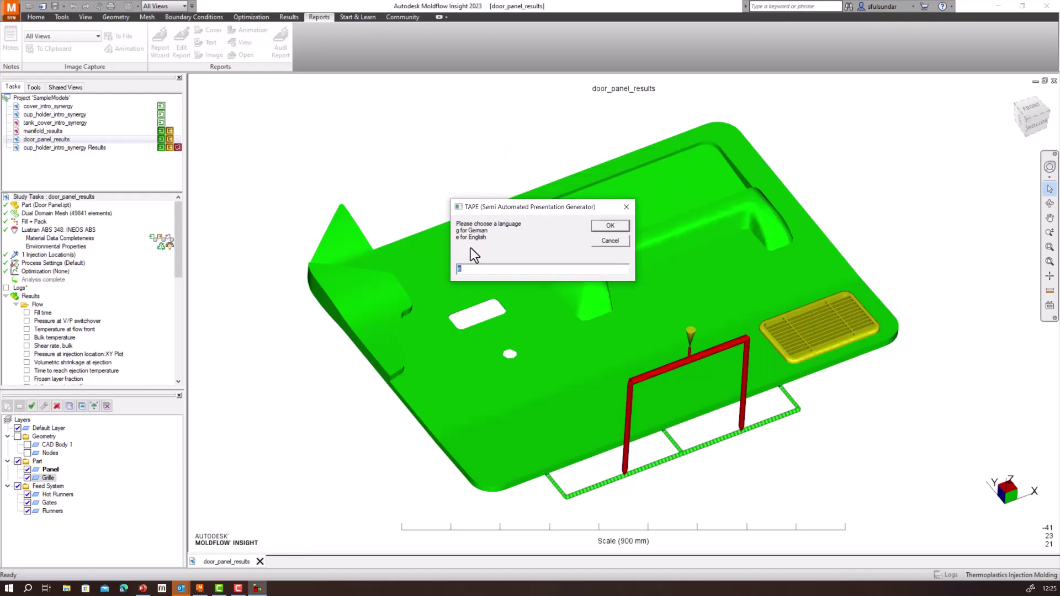
{"action": "left_click", "coordinate": [620, 229]}
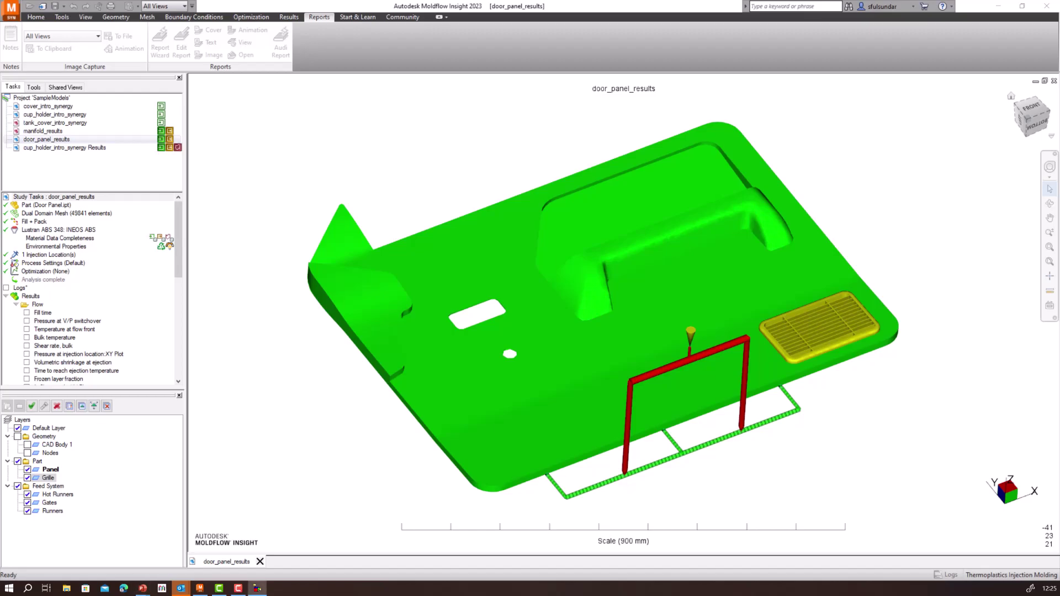
- Confirm the TAPE start page and enter the project name 'Sca'
{"action": "left_click_drag", "start_coordinate": [788, 209], "coordinate": [582, 208]}
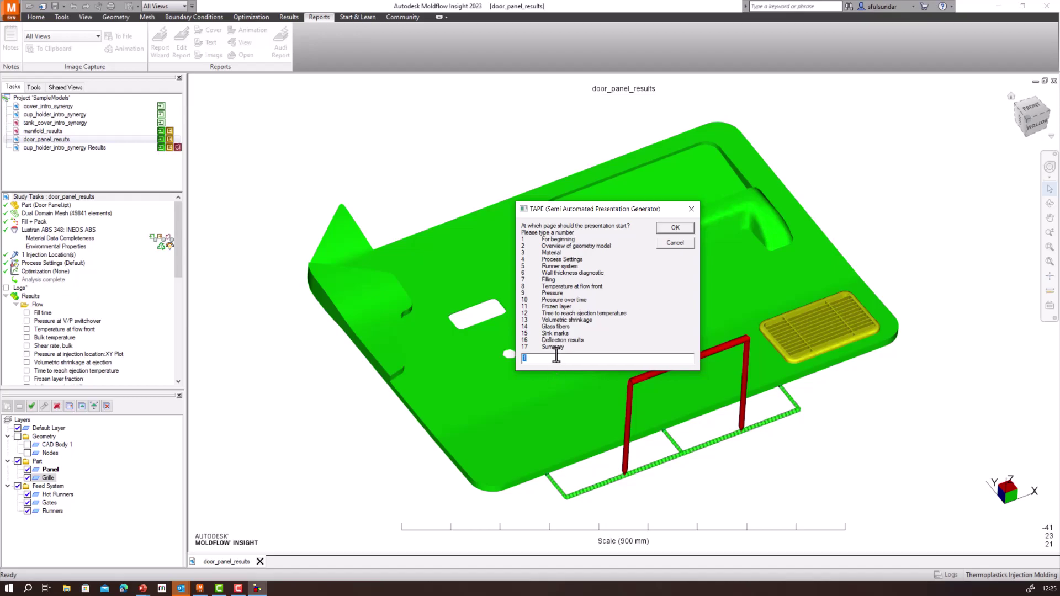
{"action": "left_click", "coordinate": [668, 227]}
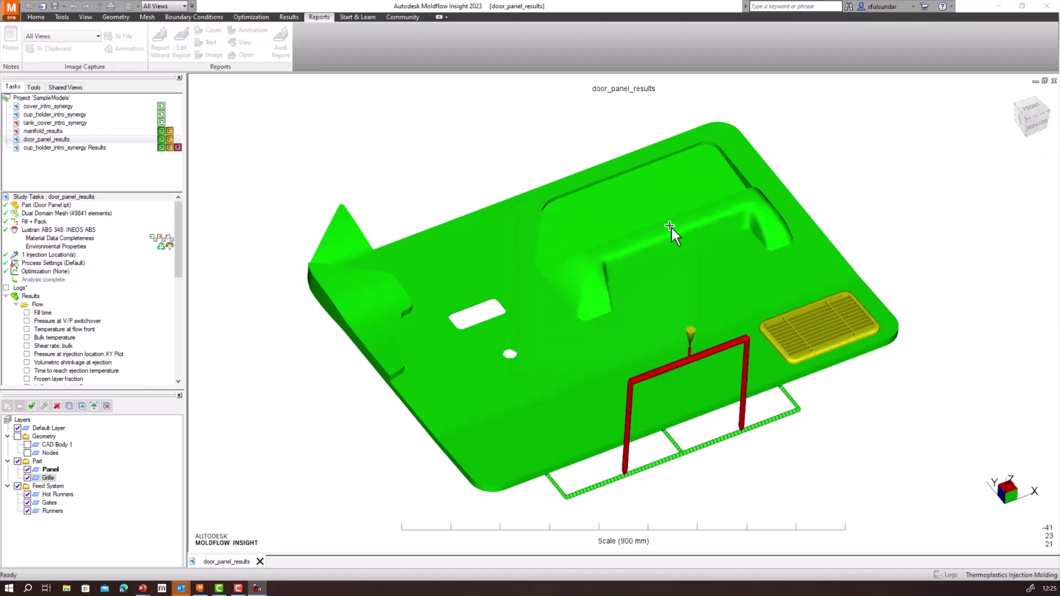
{"action": "left_click_drag", "start_coordinate": [1038, 250], "coordinate": [436, 250]}
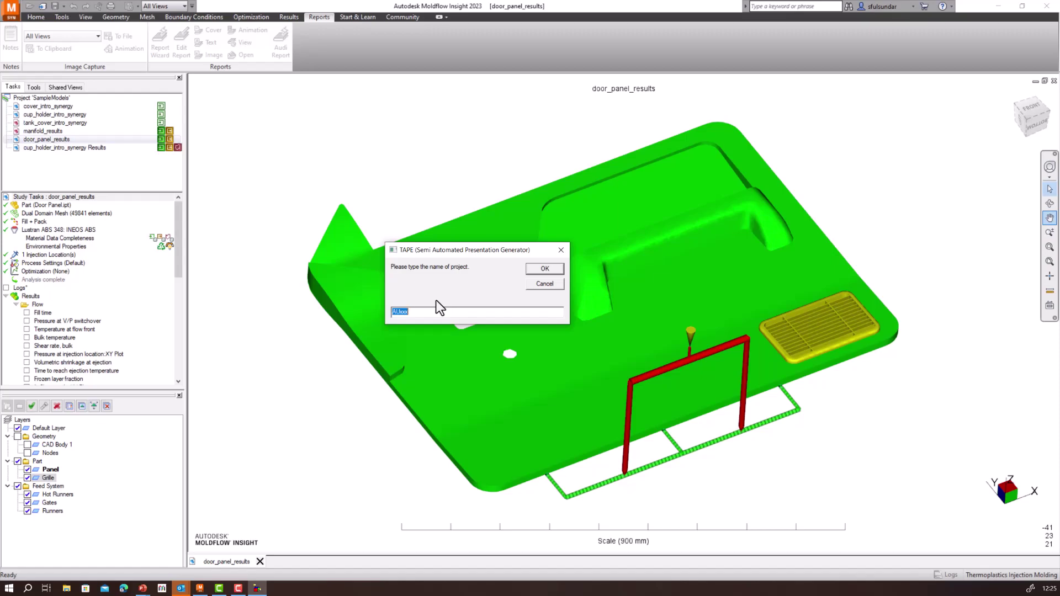
{"action": "type", "text": "Scandium"}
{"action": "left_click", "coordinate": [561, 272]}
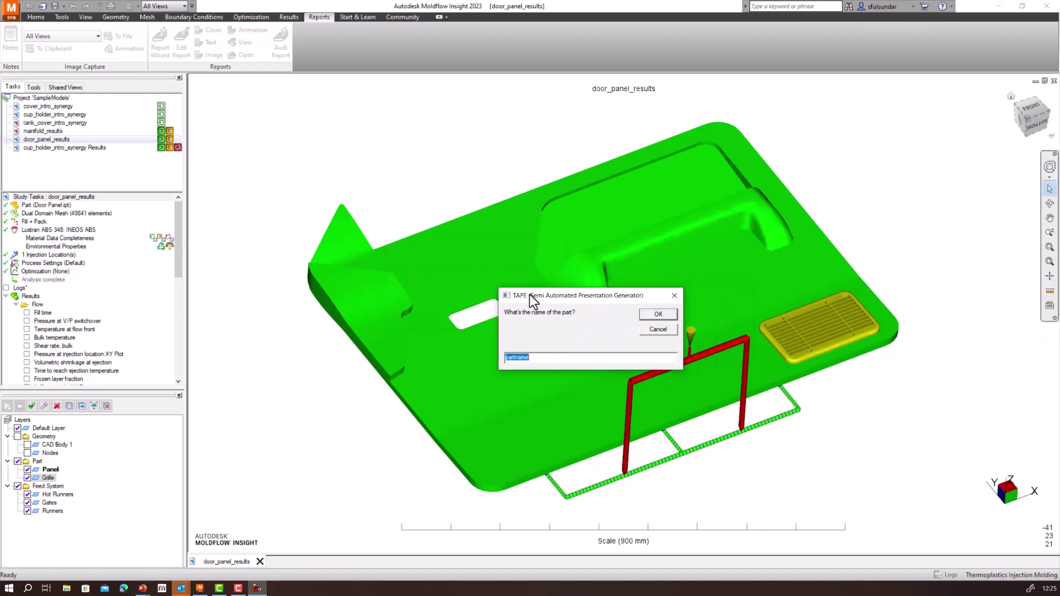
- Enter part name 'Door Panel' and accept the default CAD state TM001
{"action": "type", "text": "Door Panel"}
{"action": "key", "text": "Return"}
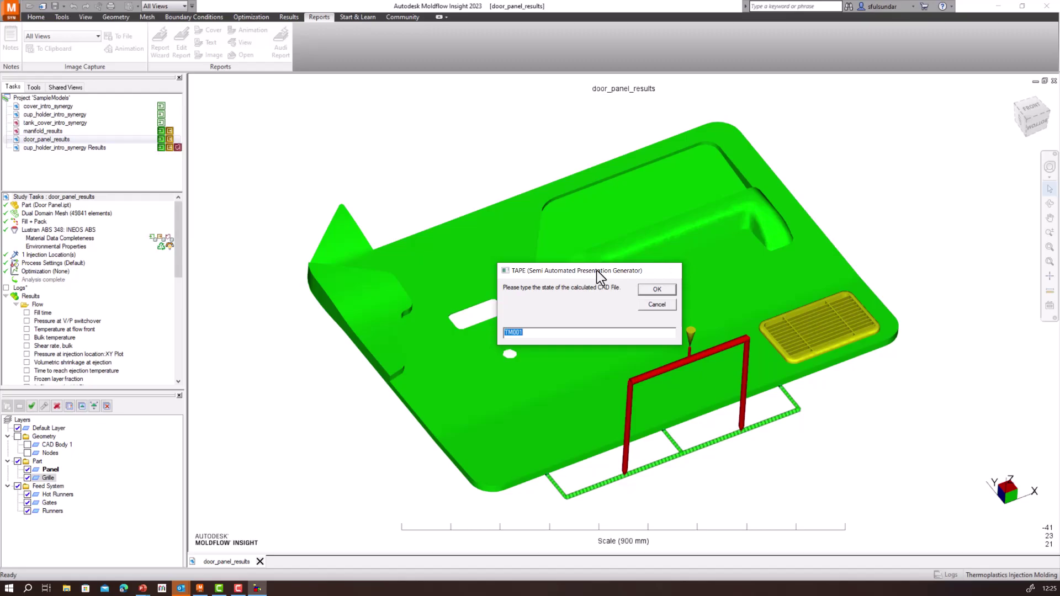
{"action": "key", "text": "Return"}
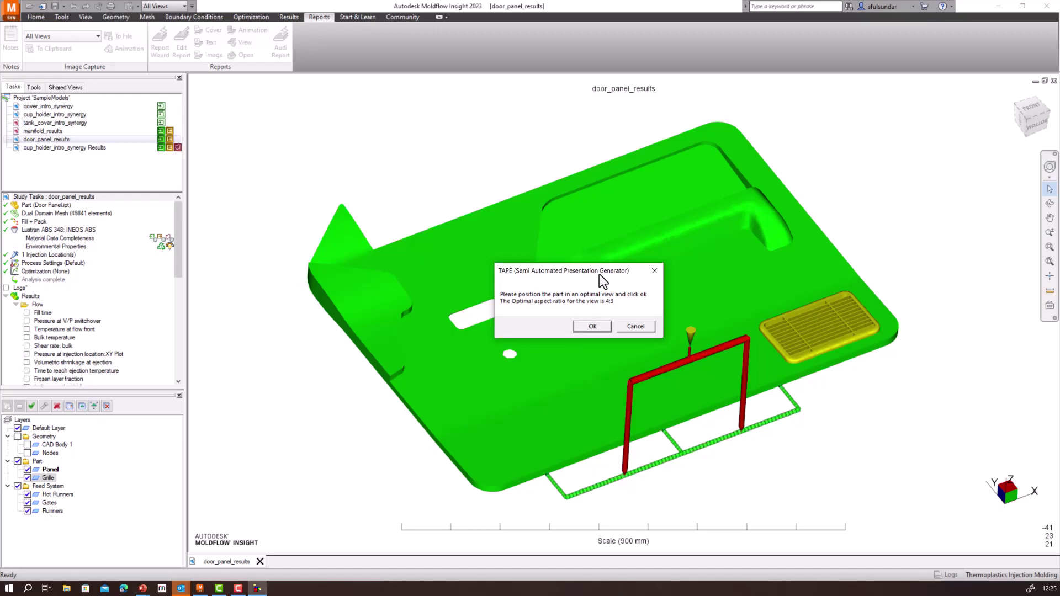
- Confirm the part position, close the Lustran ABS viscosity plot, and maximize the PowerPoint report
{"action": "left_click", "coordinate": [601, 326]}
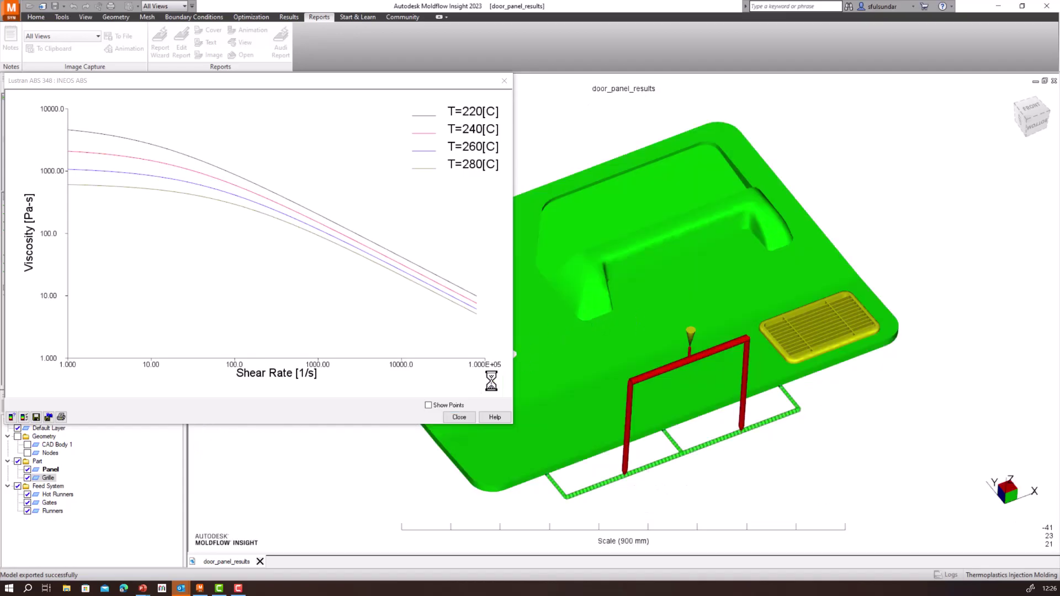
{"action": "left_click", "coordinate": [459, 417]}
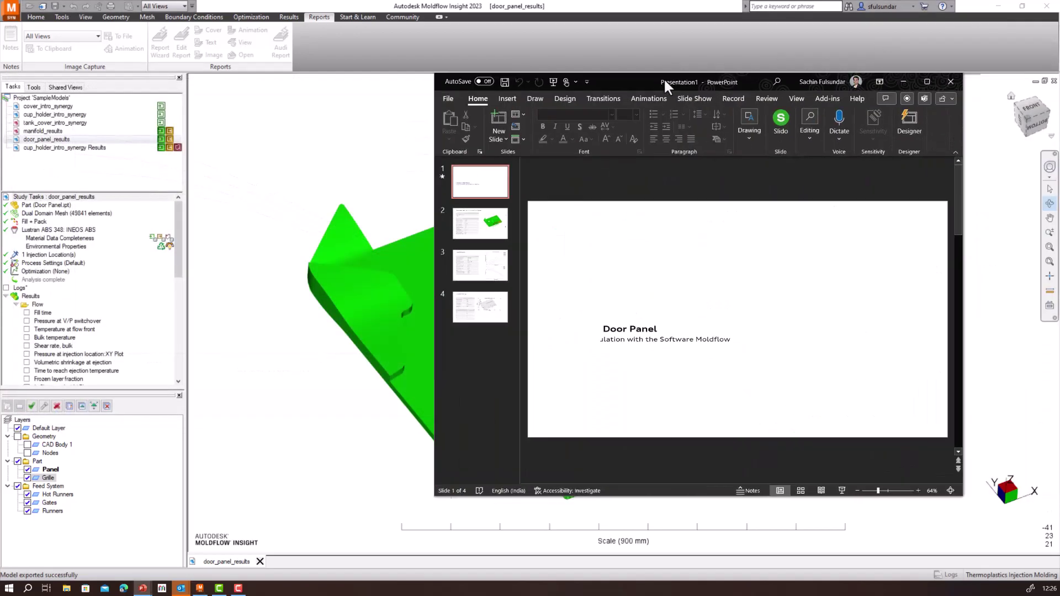
{"action": "left_click_drag", "start_coordinate": [664, 78], "coordinate": [547, 61]}
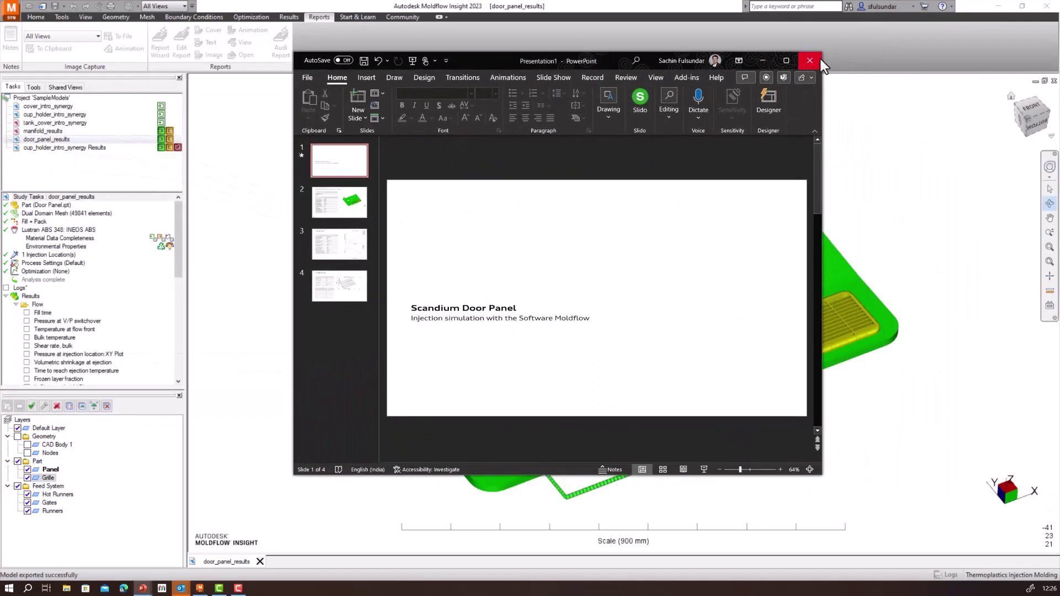
{"action": "left_click", "coordinate": [786, 60]}
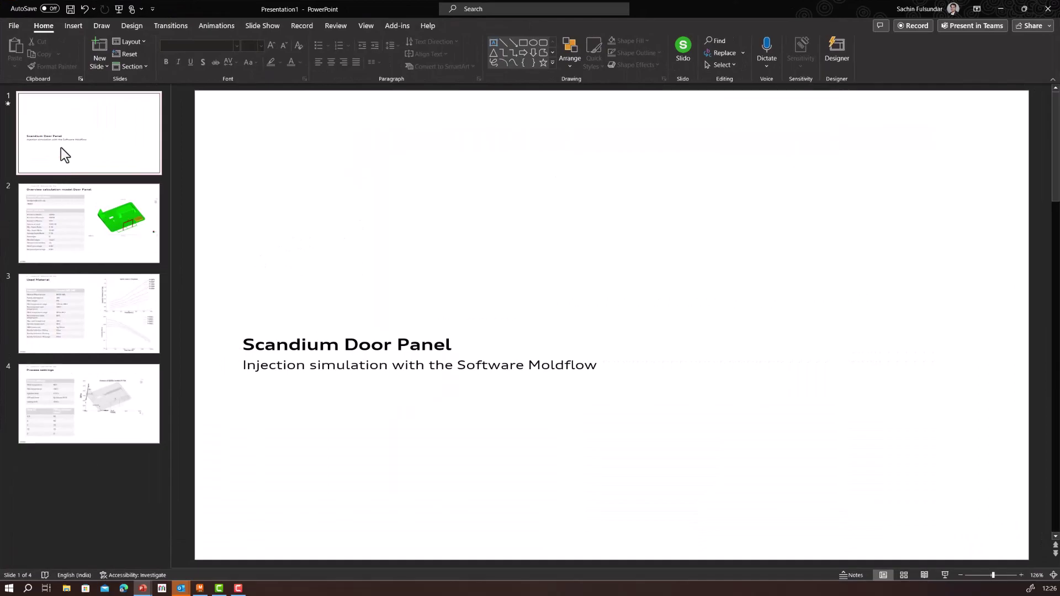
- Review report slides 2–4, including Used Material and Process settings, then return to the TAPE prompt
{"action": "left_click", "coordinate": [104, 233]}
{"action": "left_click", "coordinate": [102, 296]}
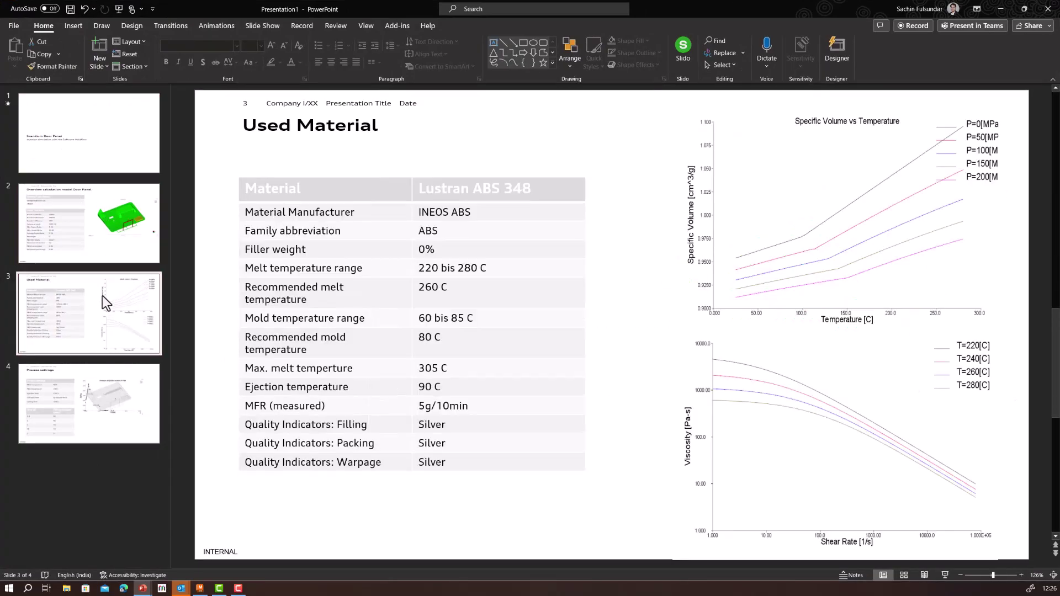
{"action": "left_click", "coordinate": [111, 384]}
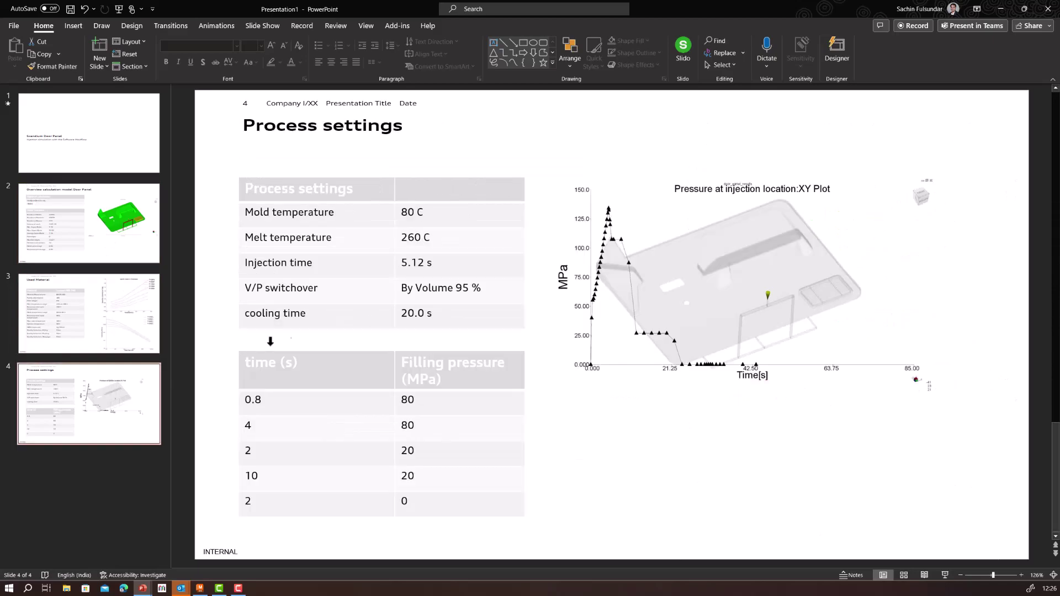
{"action": "left_click", "coordinate": [1000, 3]}
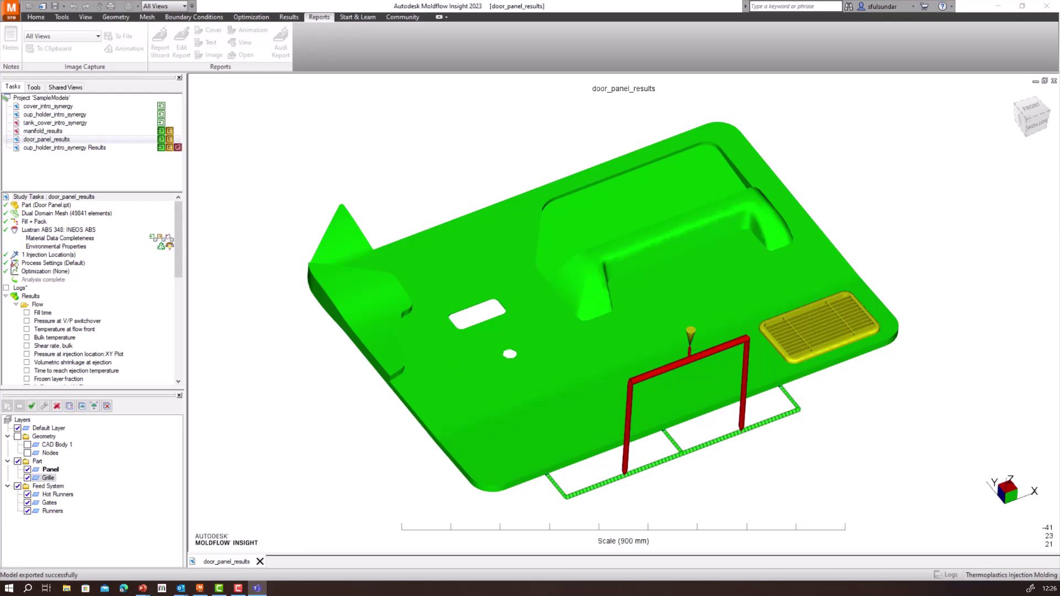
{"action": "key", "text": "alt+Tab"}
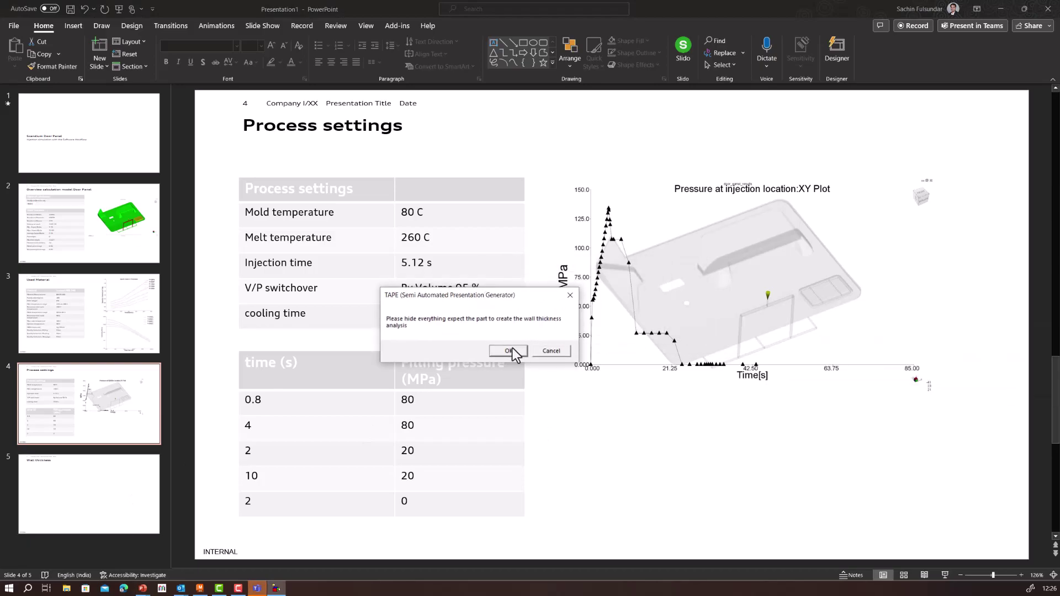
- Hide the Runners, Gates and Hot Runners layers, orient the panel's thickness plot, and continue TAPE
{"action": "left_click", "coordinate": [512, 351]}
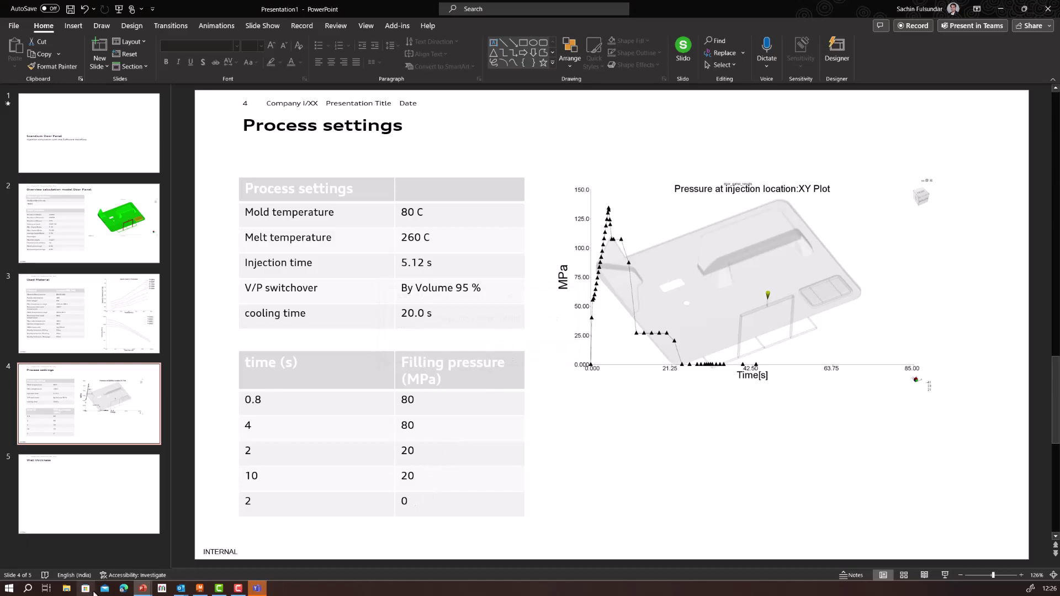
{"action": "left_click", "coordinate": [200, 588]}
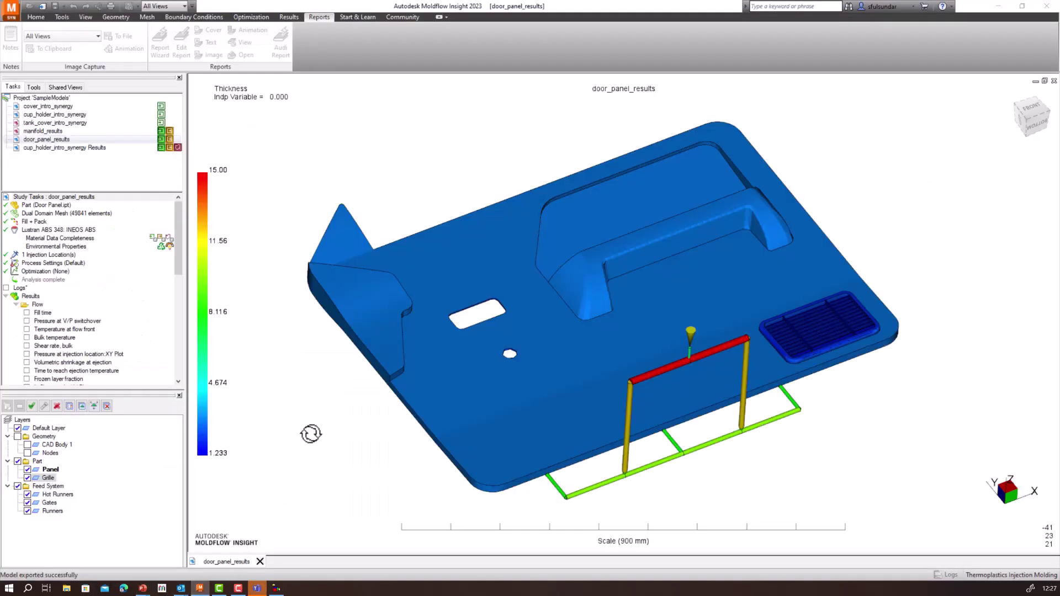
{"action": "left_click", "coordinate": [27, 510]}
{"action": "left_click", "coordinate": [27, 502]}
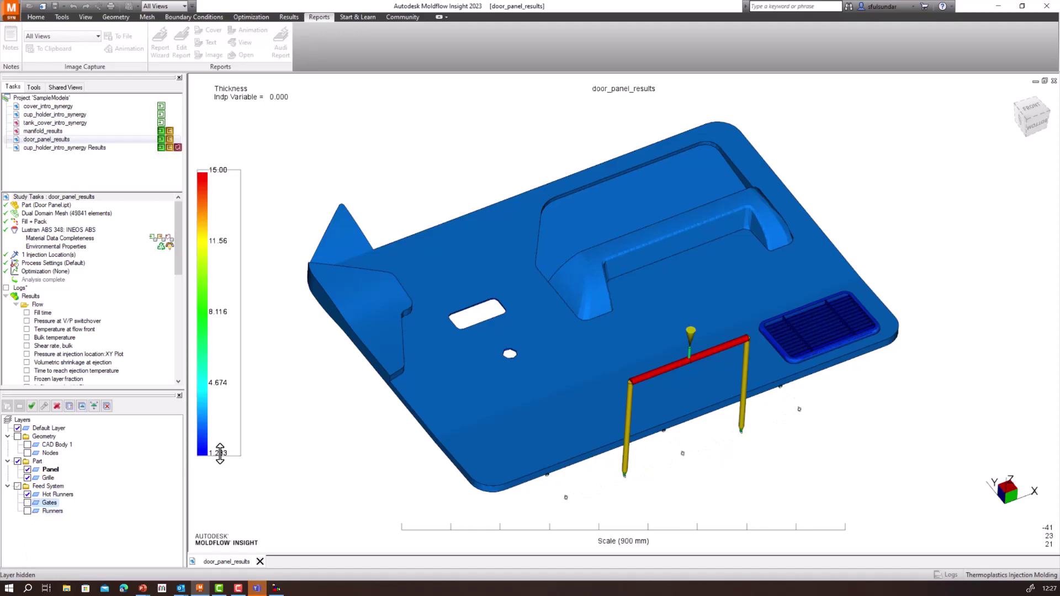
{"action": "left_click", "coordinate": [27, 494]}
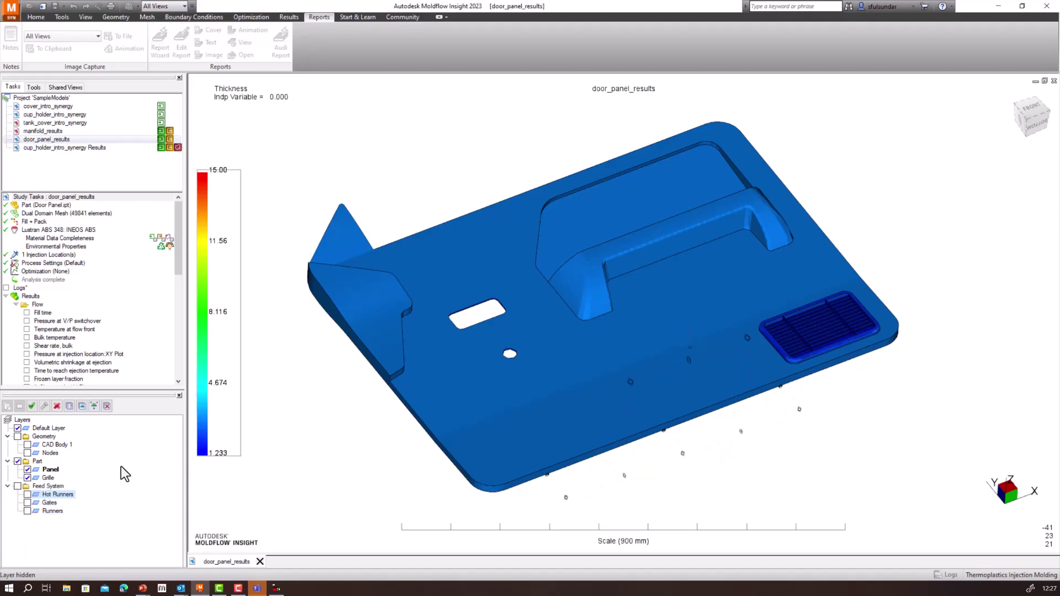
{"action": "mouse_move", "coordinate": [440, 364]}
{"action": "left_mouse_down"}
{"action": "mouse_move", "coordinate": [449, 327]}
{"action": "mouse_move", "coordinate": [445, 362]}
{"action": "mouse_move", "coordinate": [451, 340]}
{"action": "left_mouse_up"}
{"action": "left_click_drag", "start_coordinate": [449, 254], "coordinate": [462, 281]}
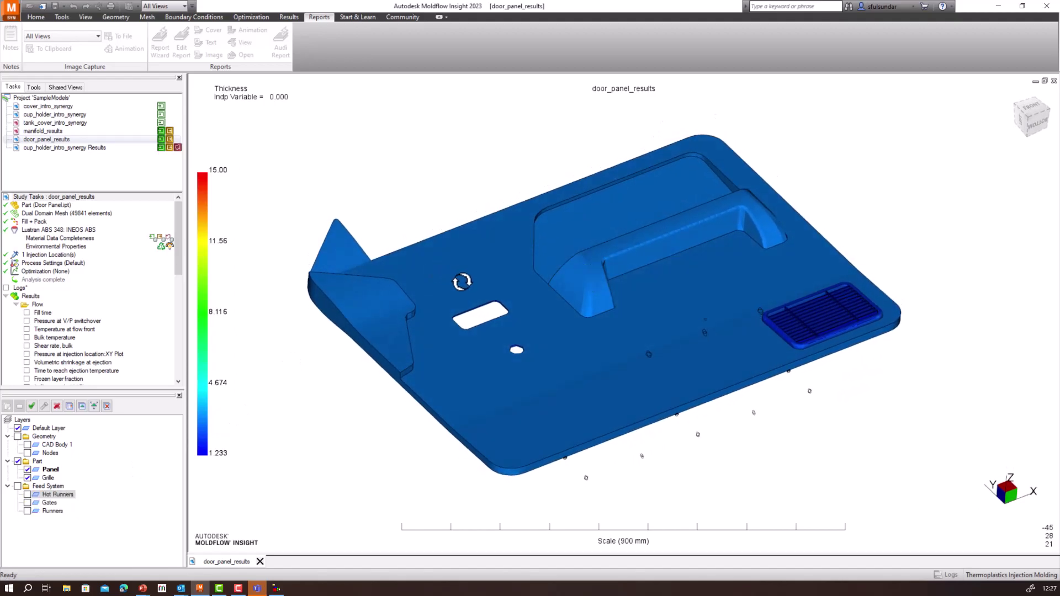
{"action": "left_click", "coordinate": [287, 591]}
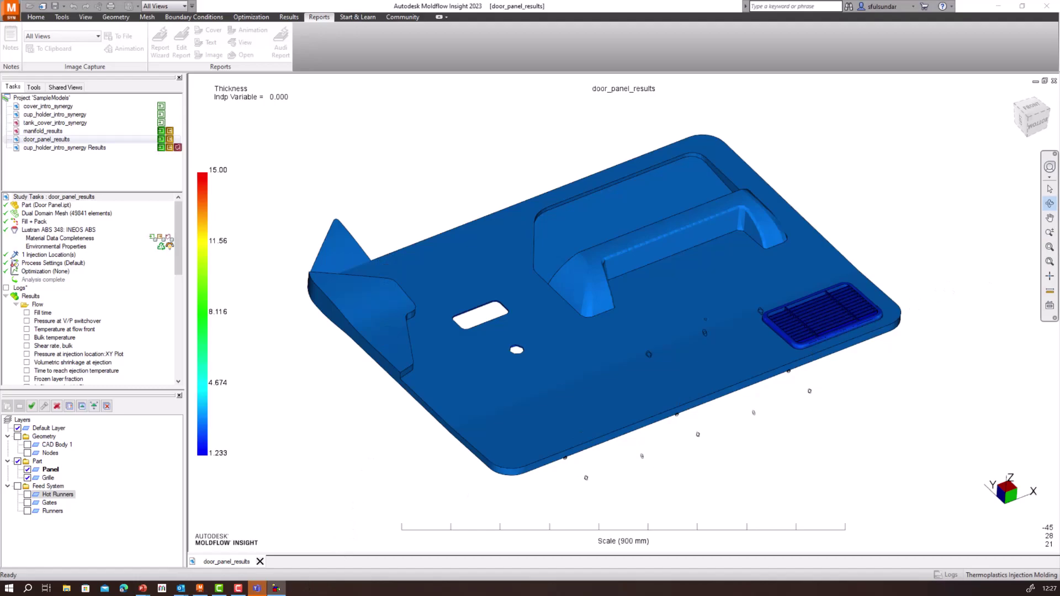
{"action": "left_click", "coordinate": [760, 251]}
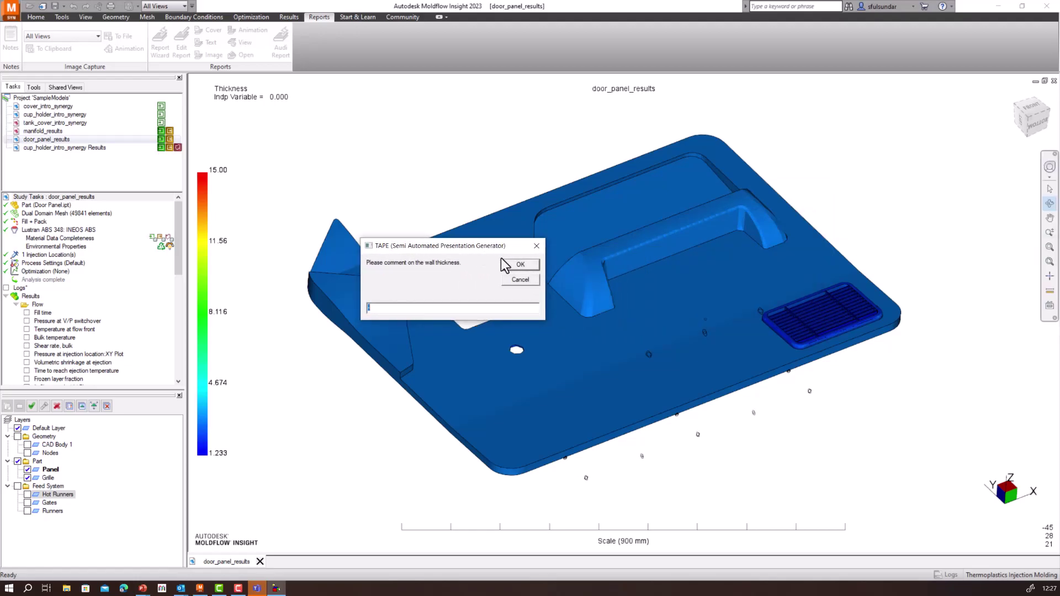
- Submit the wall-thickness comment 'Wall Thicknees nominal 3mm'
{"action": "type", "text": "Wall Thicknees nominal"}
{"action": "type", "text": "3mm"}
{"action": "left_click", "coordinate": [518, 265]}
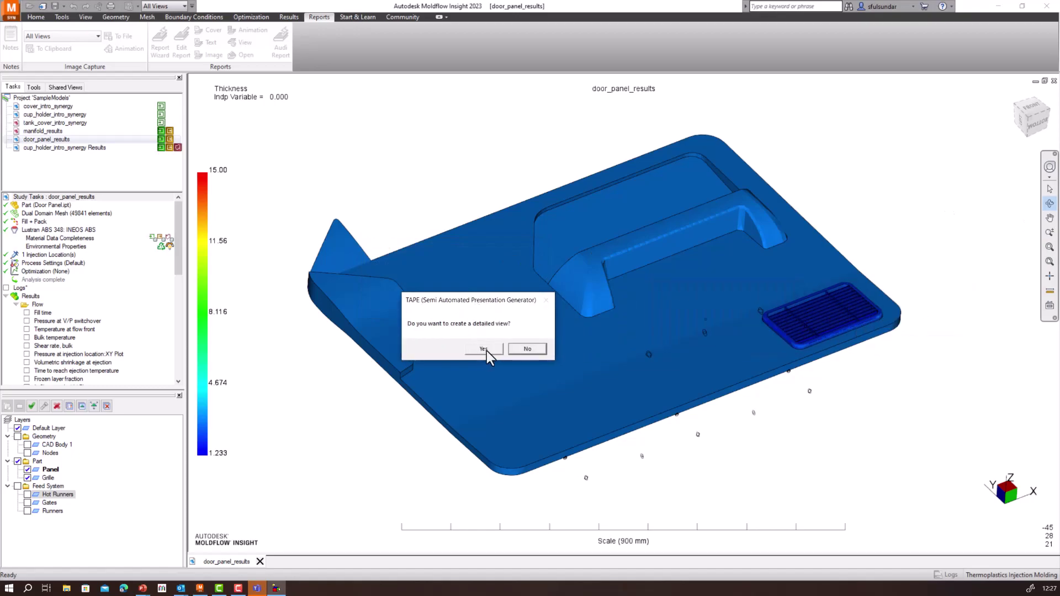
- Capture a zoom-window close-up of the grille as a detailed view commented 'Grill Section'
{"action": "left_click", "coordinate": [483, 349]}
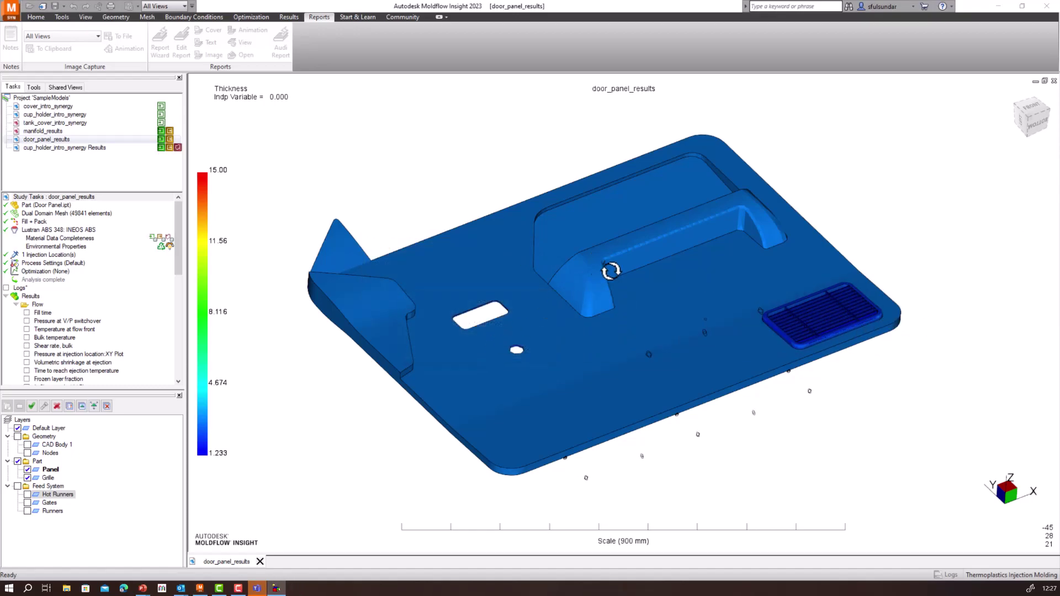
{"action": "right_click", "coordinate": [761, 229]}
{"action": "left_click", "coordinate": [769, 305]}
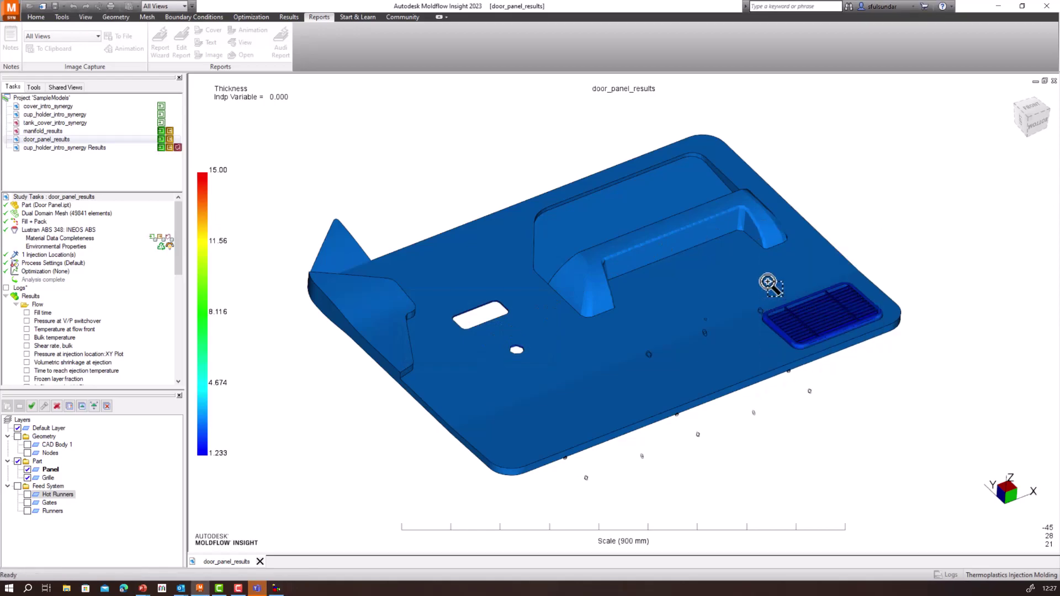
{"action": "left_click_drag", "start_coordinate": [768, 281], "coordinate": [877, 386]}
{"action": "middle_click_drag", "start_coordinate": [804, 308], "coordinate": [802, 318]}
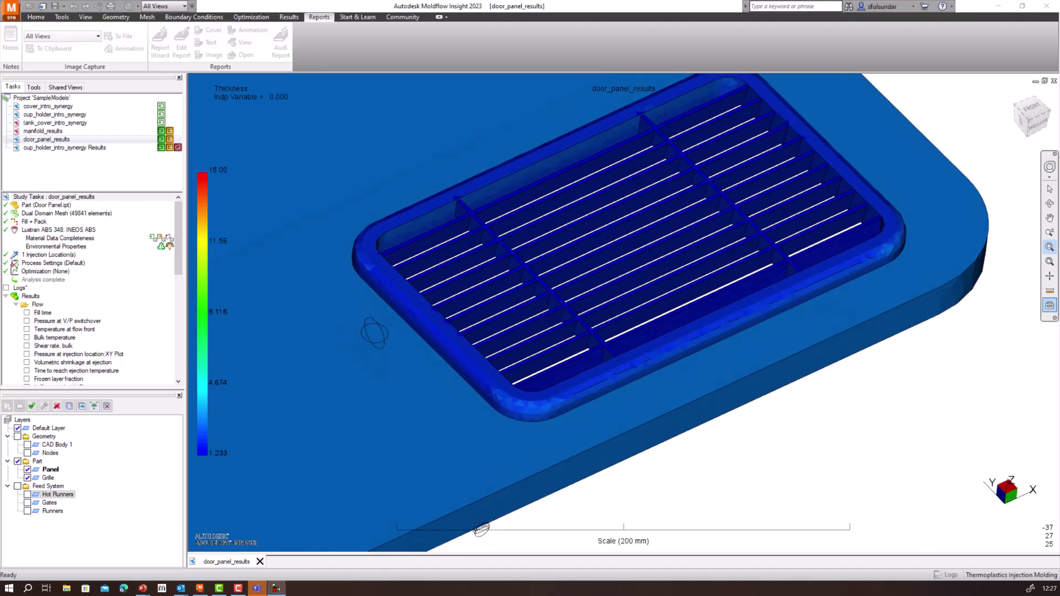
{"action": "left_click", "coordinate": [777, 342]}
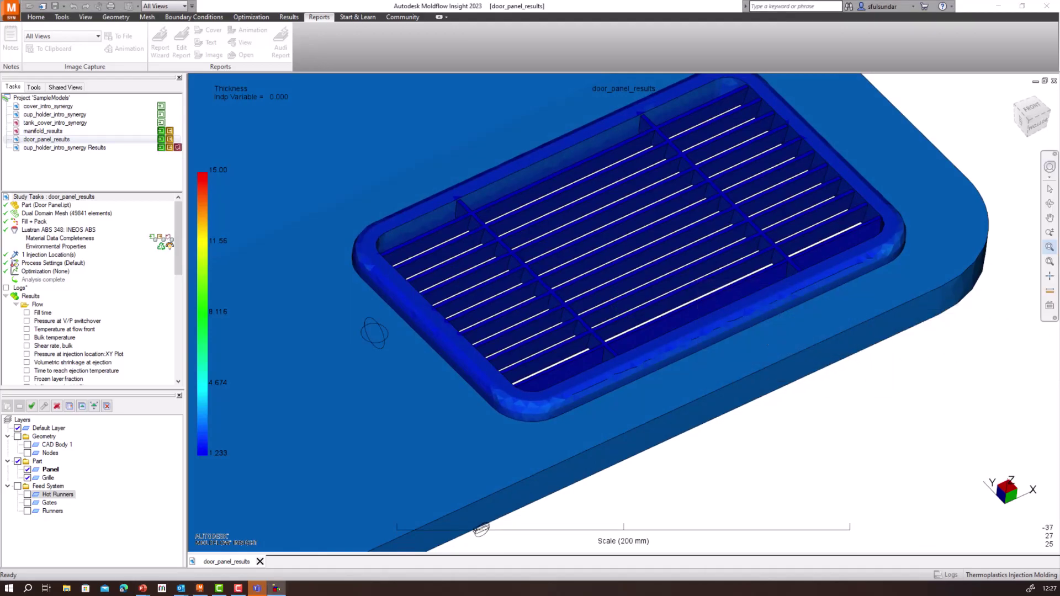
{"action": "left_click_drag", "start_coordinate": [459, 287], "coordinate": [429, 238]}
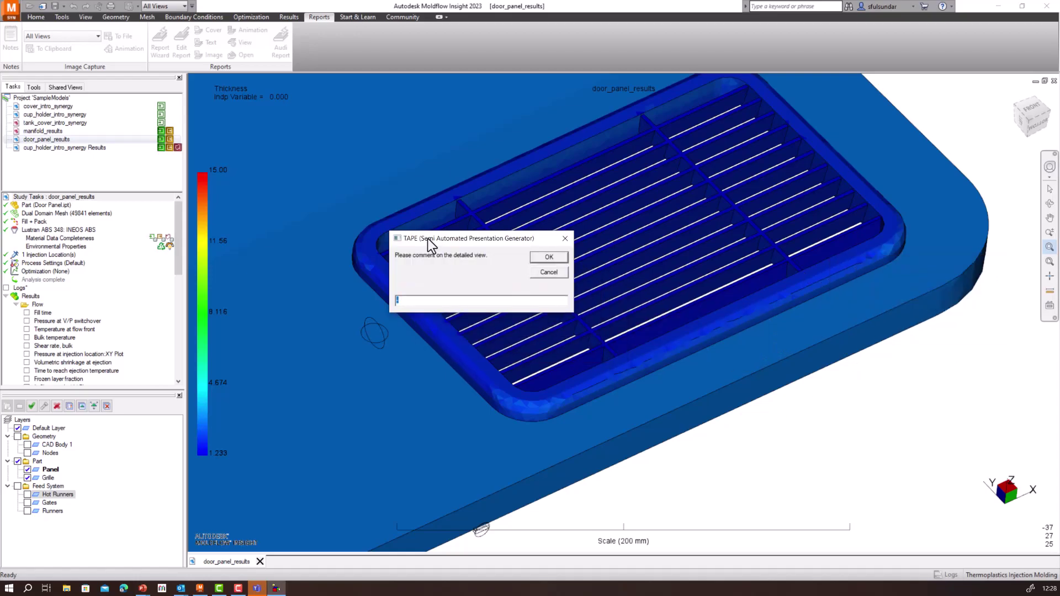
{"action": "type", "text": "Grill Section"}
{"action": "left_click", "coordinate": [559, 257]}
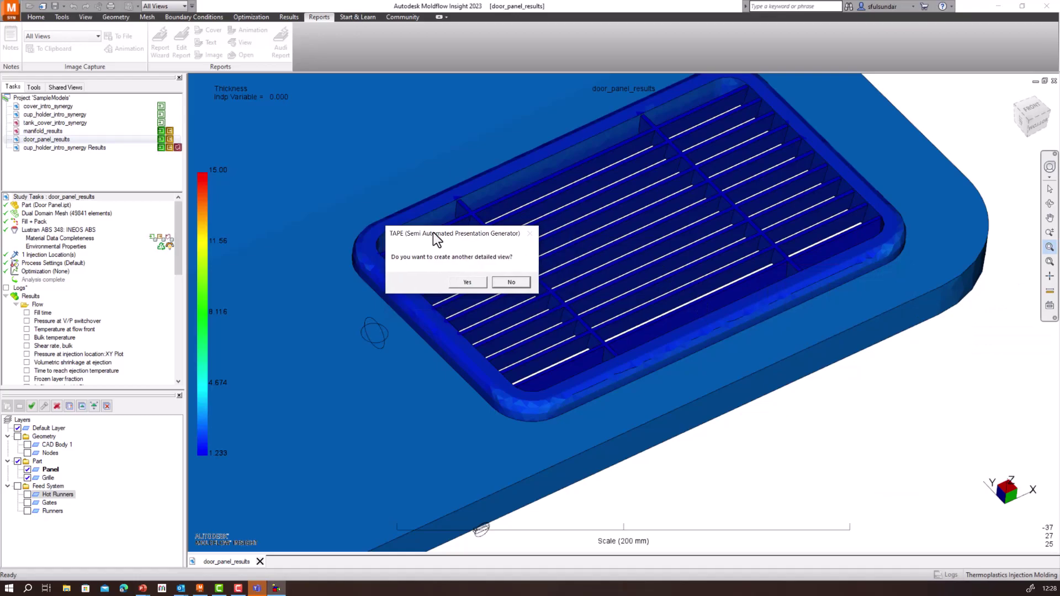
- Turn to the grille's back side for a second detailed view and comment 'Back side grill'
{"action": "left_click", "coordinate": [511, 282]}
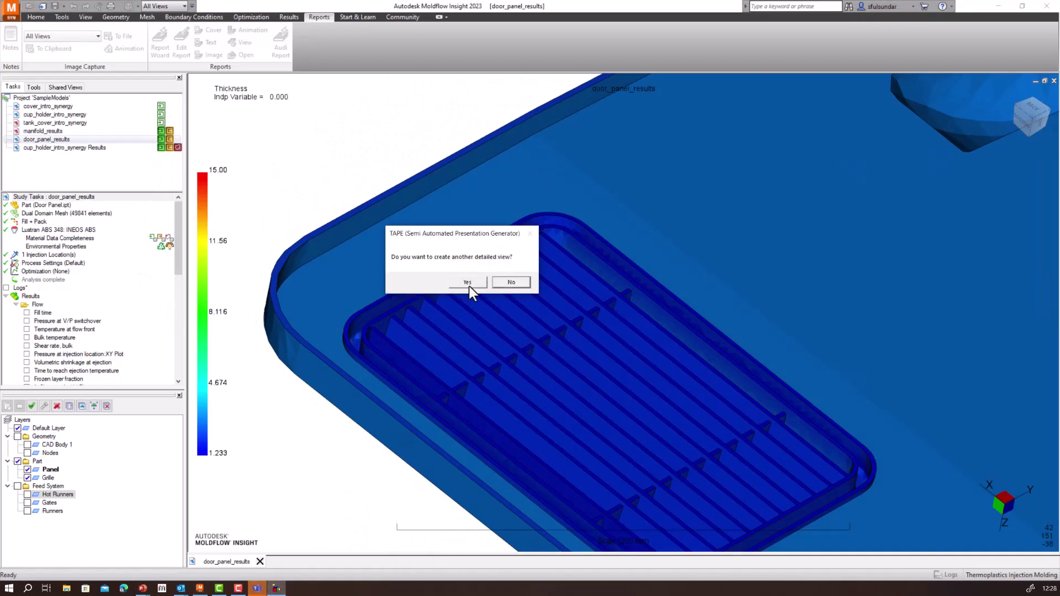
{"action": "left_click", "coordinate": [468, 283]}
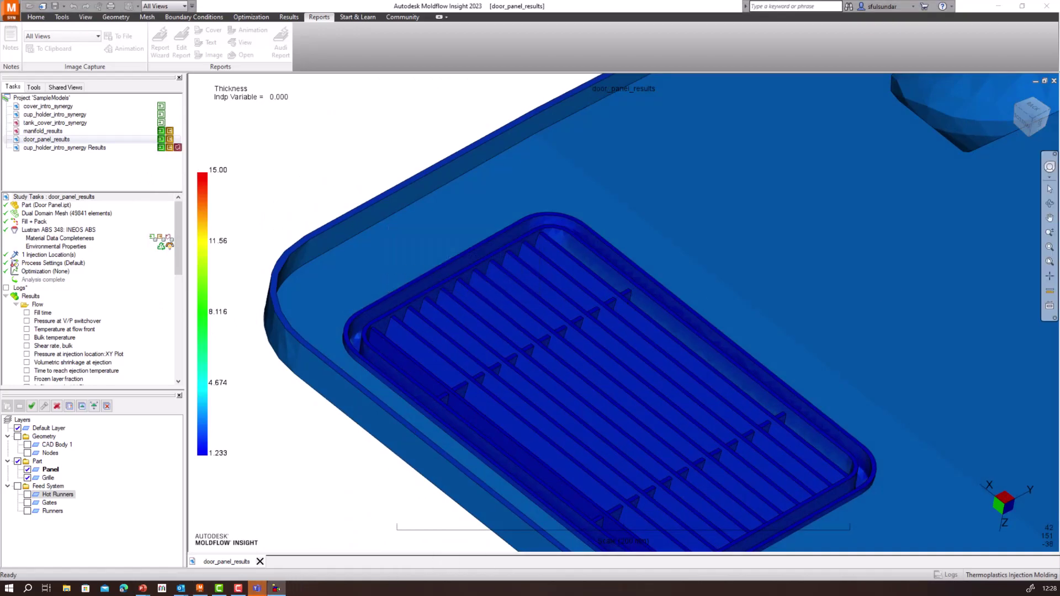
{"action": "left_click", "coordinate": [661, 223]}
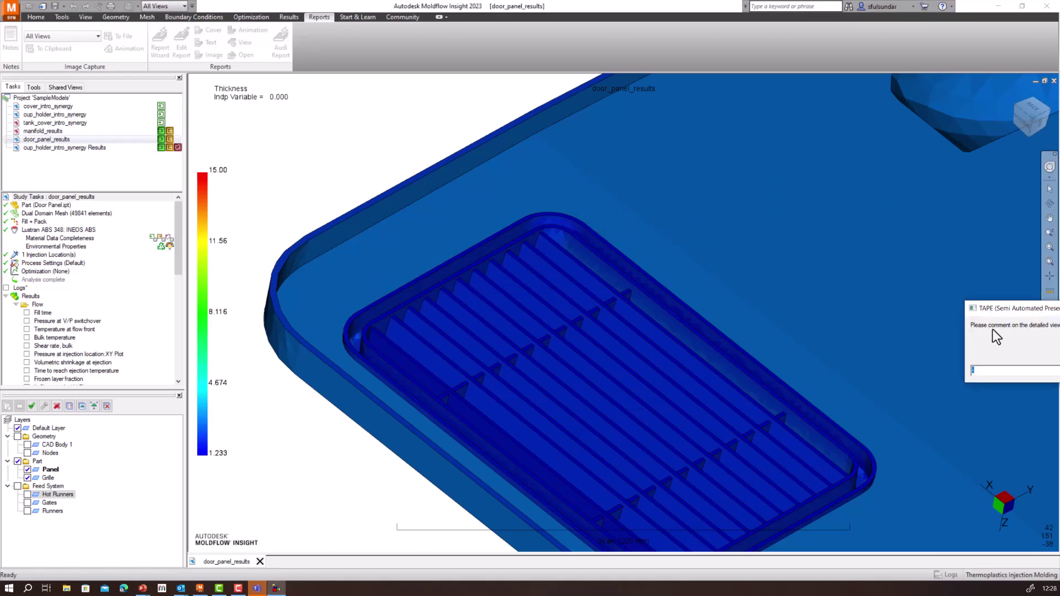
{"action": "left_click_drag", "start_coordinate": [1032, 306], "coordinate": [450, 293]}
{"action": "type", "text": "Bac"}
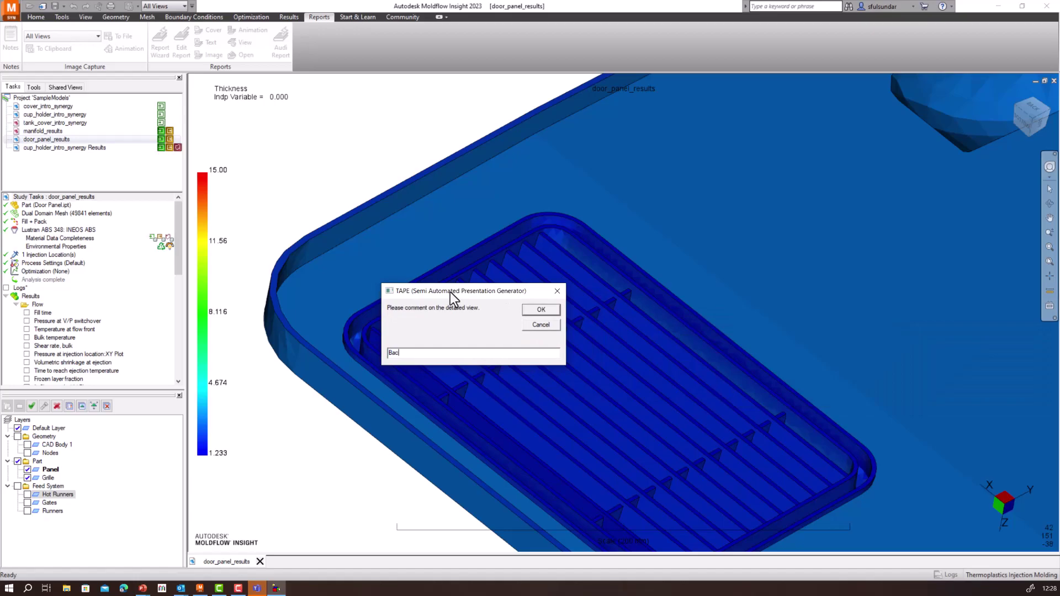
{"action": "type", "text": "k side grill"}
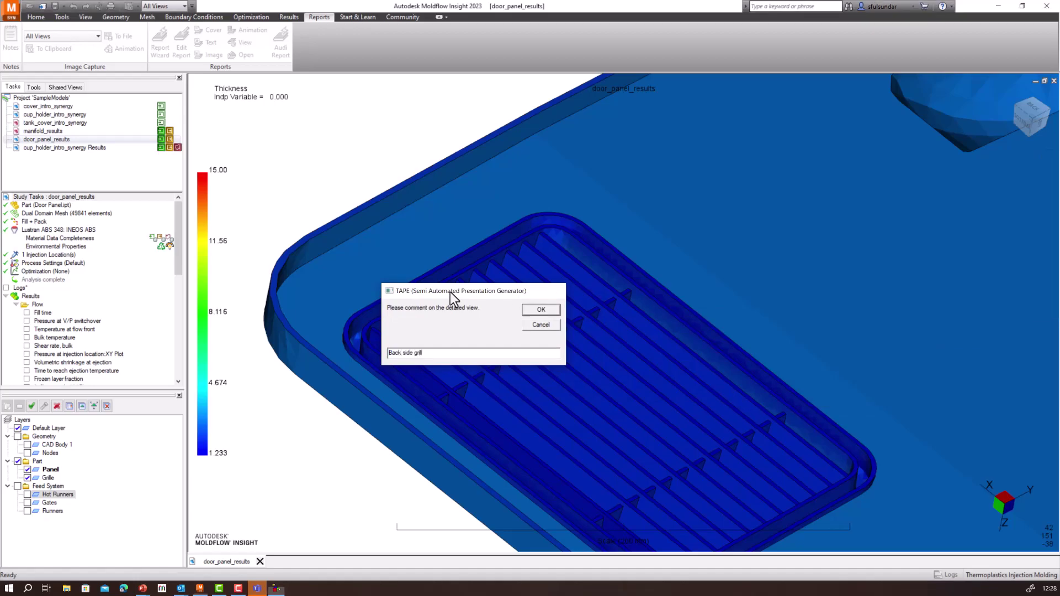
- Submit the 'Back side grill' comment, then step through the 13-slide report slideshow
{"action": "key", "text": "Return"}
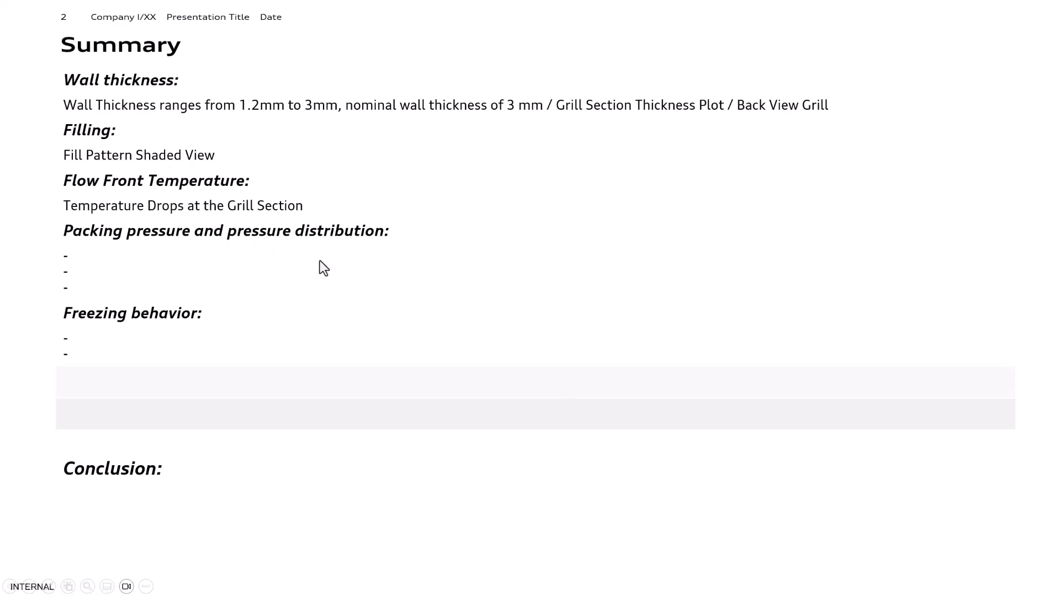
{"action": "key", "text": "Right"}
{"action": "key", "text": "Left"}
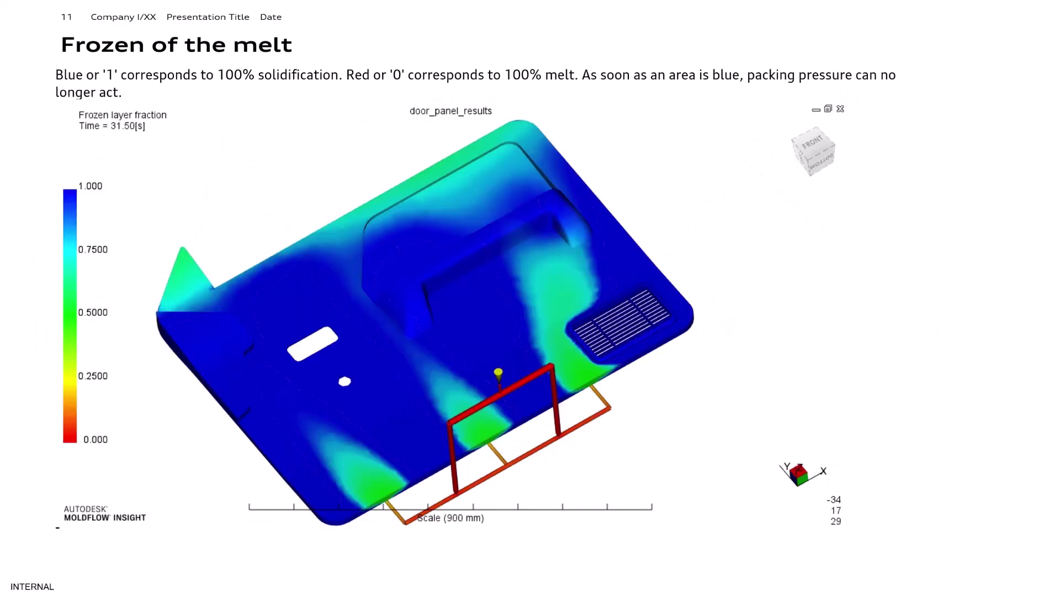
{"action": "key", "text": "Right"}
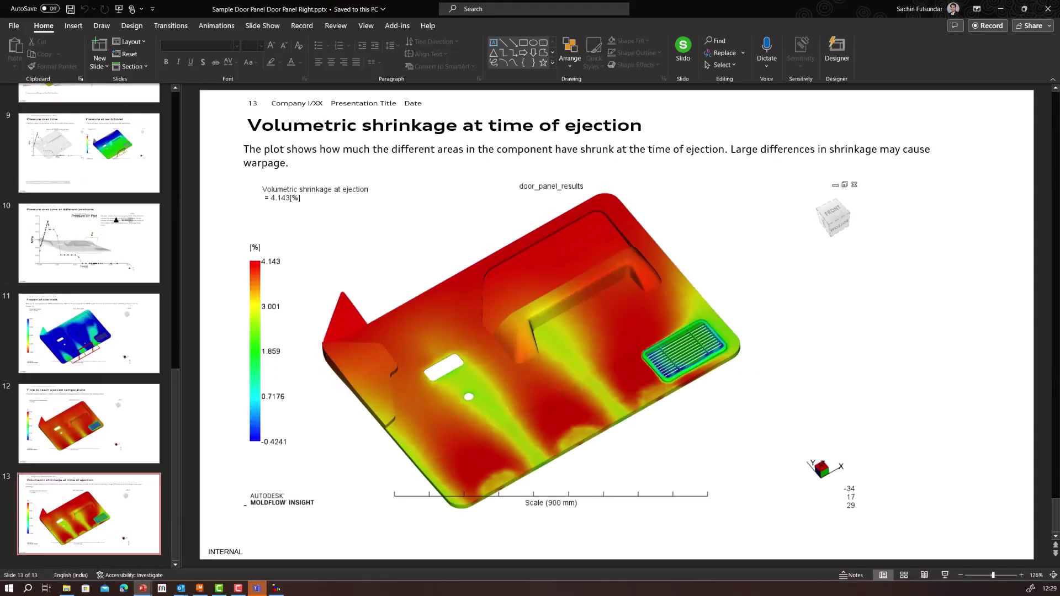
{"action": "key", "text": "super+e"}
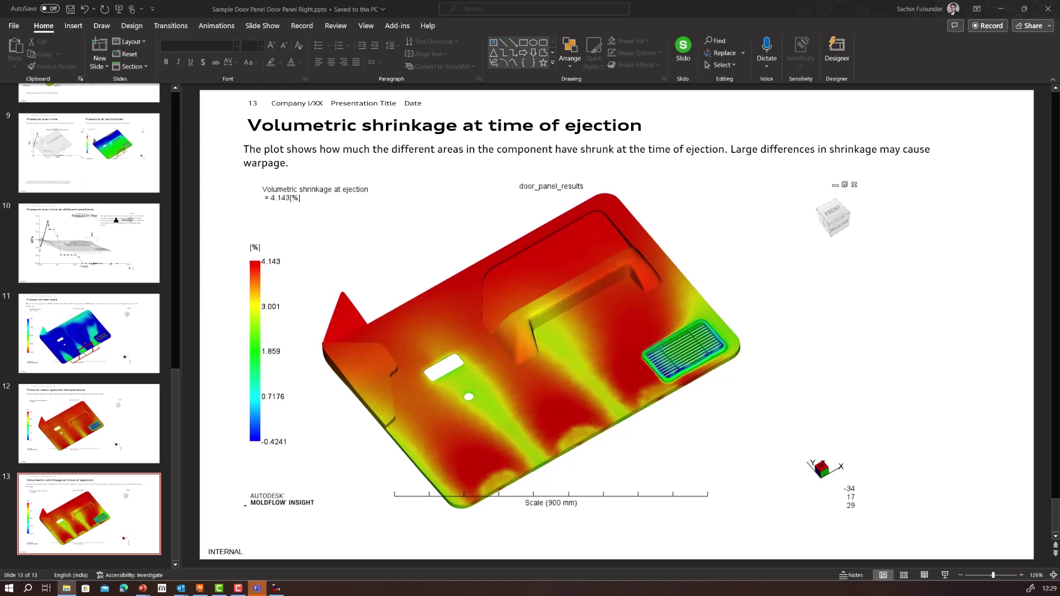
- Switch to the vendor Explorer window, move it left, and open its tape folder
{"action": "key", "text": "alt+Tab"}
{"action": "left_click_drag", "start_coordinate": [483, 58], "coordinate": [423, 83]}
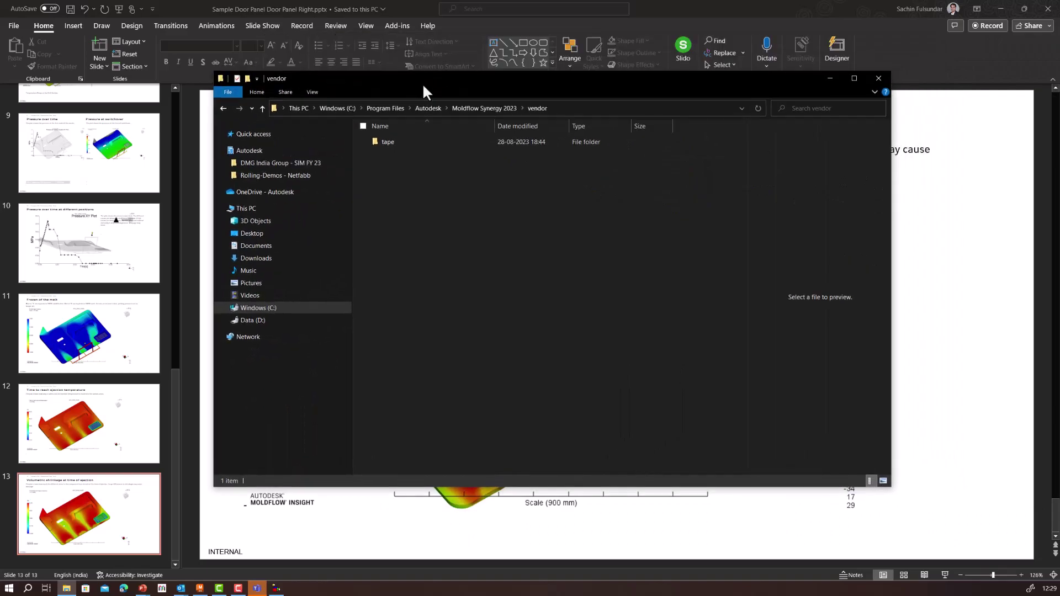
{"action": "left_click", "coordinate": [389, 141]}
{"action": "double_click", "coordinate": [389, 142]}
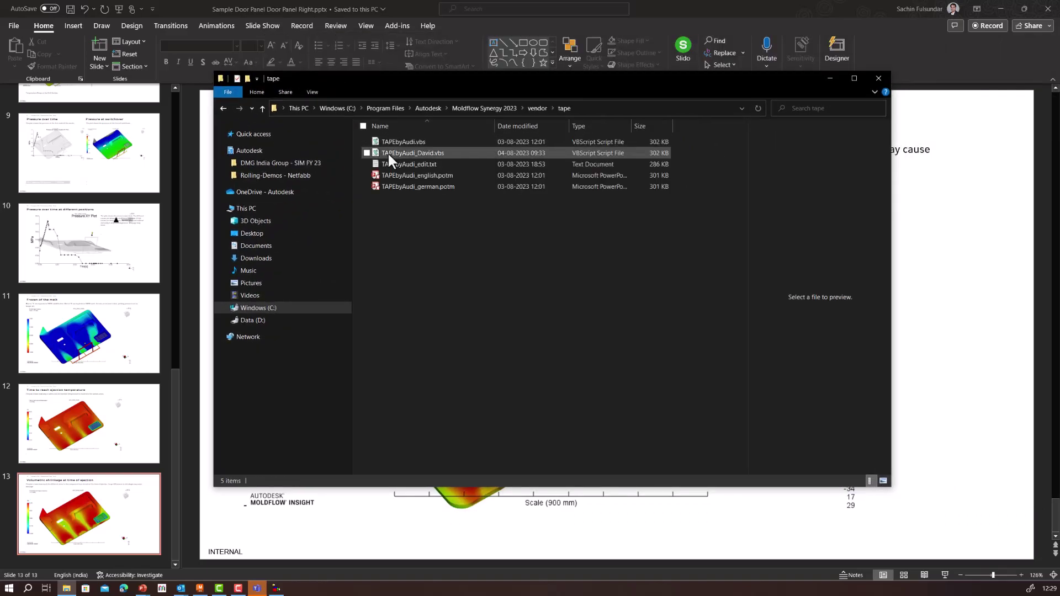